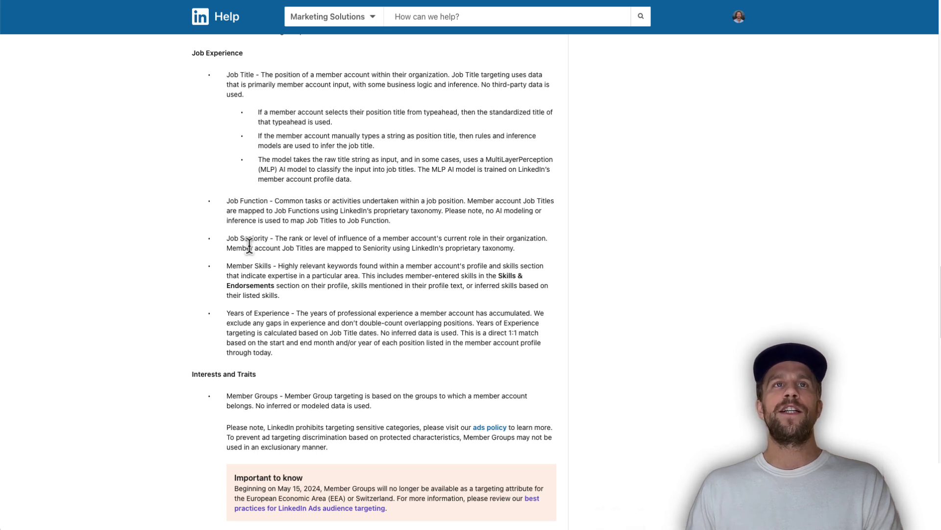
# Switch to the Digital Marketing board and review the Targeting Options overview plus the Location and Company attribute lists.
pyautogui.hotkey('ctrl', 'Tab')
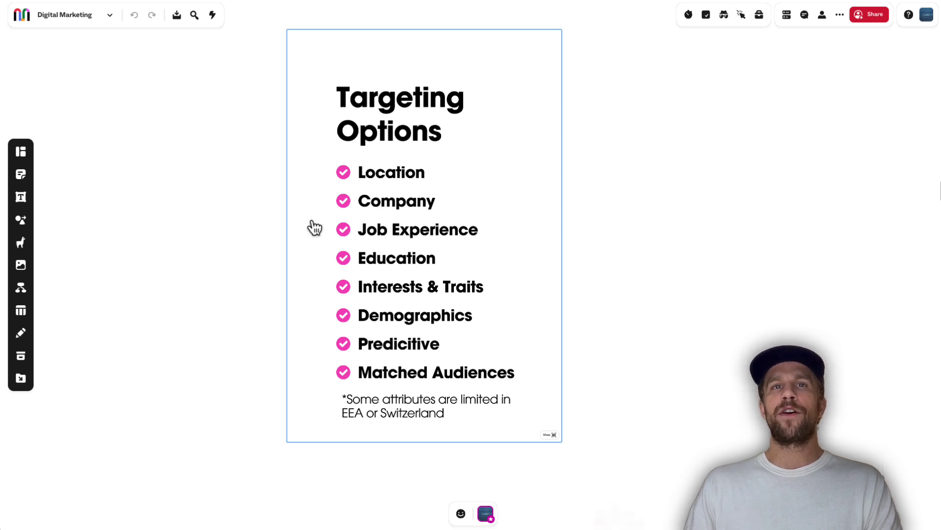
pyautogui.scroll(-6, 317, 221)
pyautogui.scroll(-1, 314, 231)
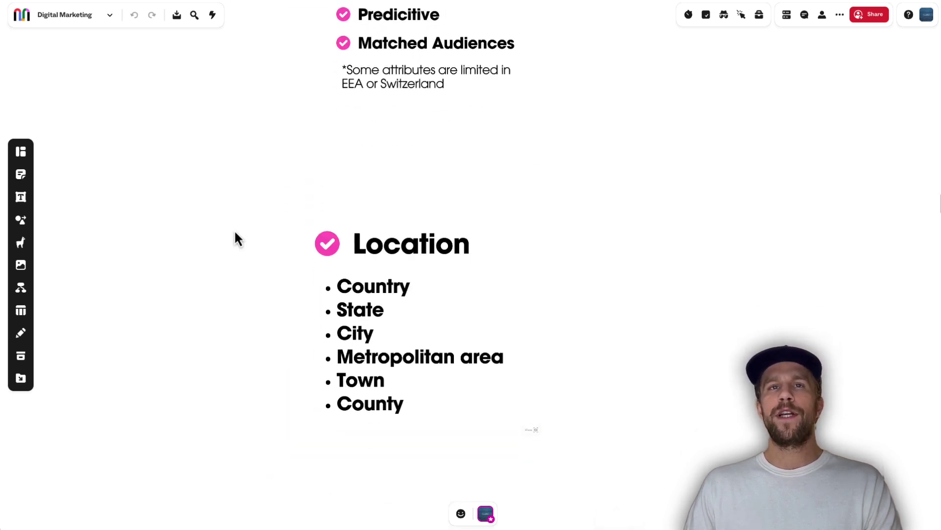
pyautogui.scroll(-1, 234, 235)
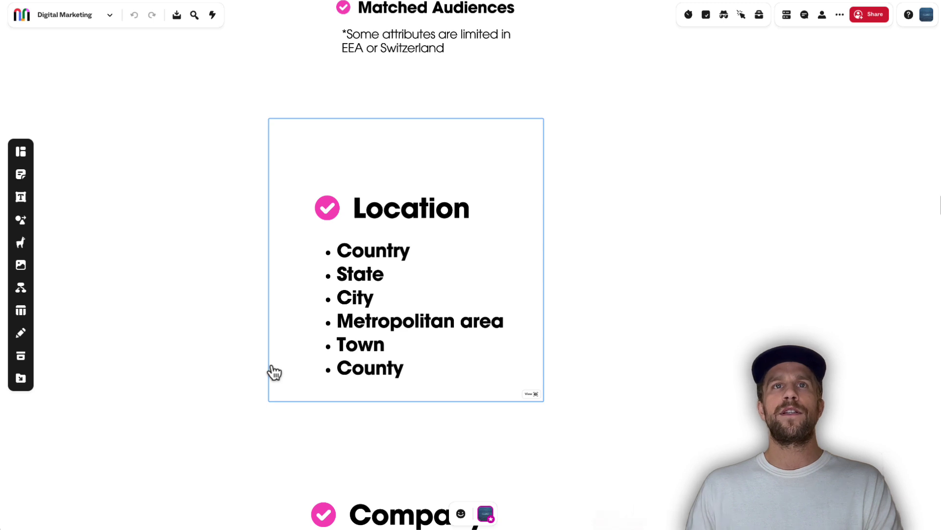
pyautogui.scroll(-5, 234, 355)
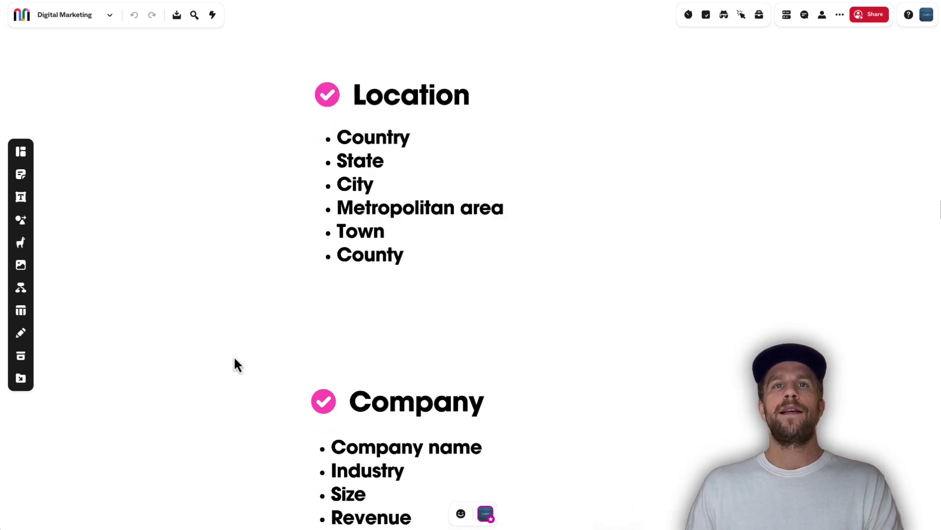
pyautogui.scroll(-1, 231, 307)
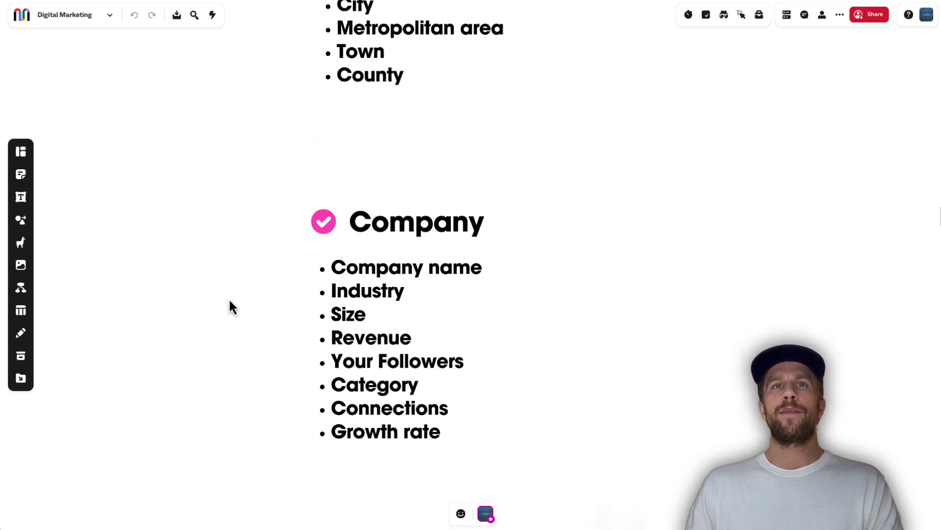
pyautogui.scroll(-1, 230, 307)
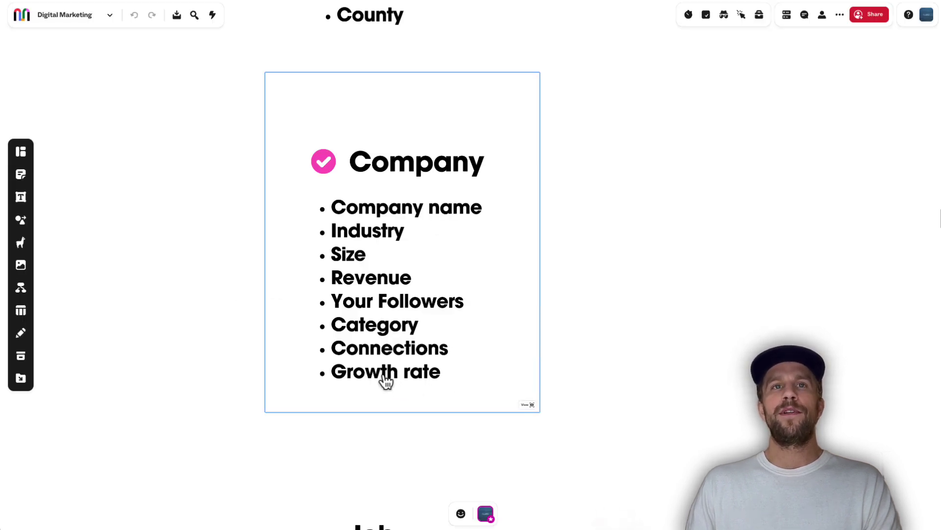
# Review the attribute lists for Job Experience, Education, Interests & Traits, Demographics and Predictive Audiences.
pyautogui.scroll(-10, 385, 381)
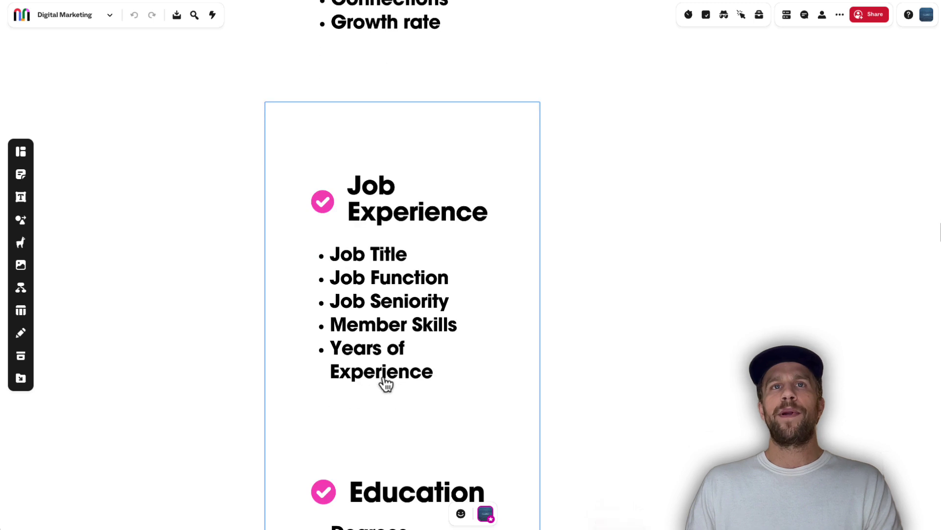
pyautogui.scroll(-2, 386, 381)
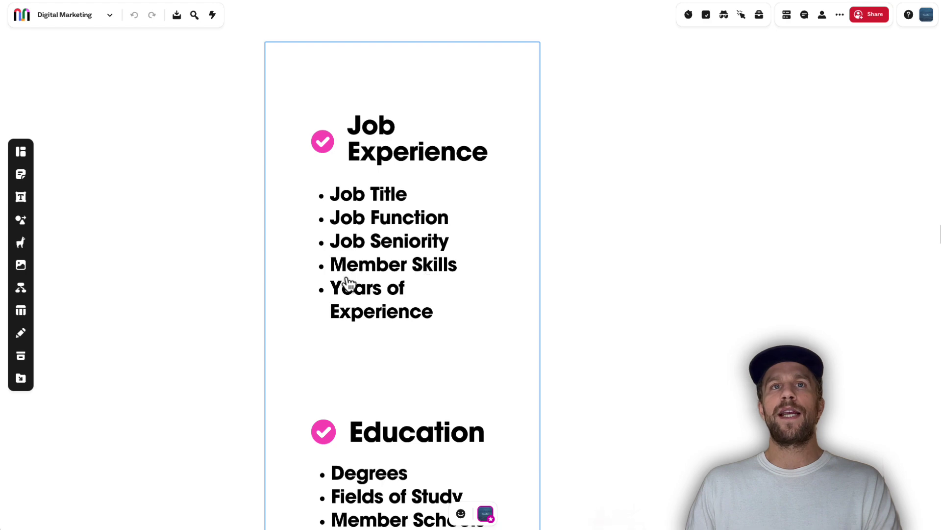
pyautogui.scroll(-5, 213, 293)
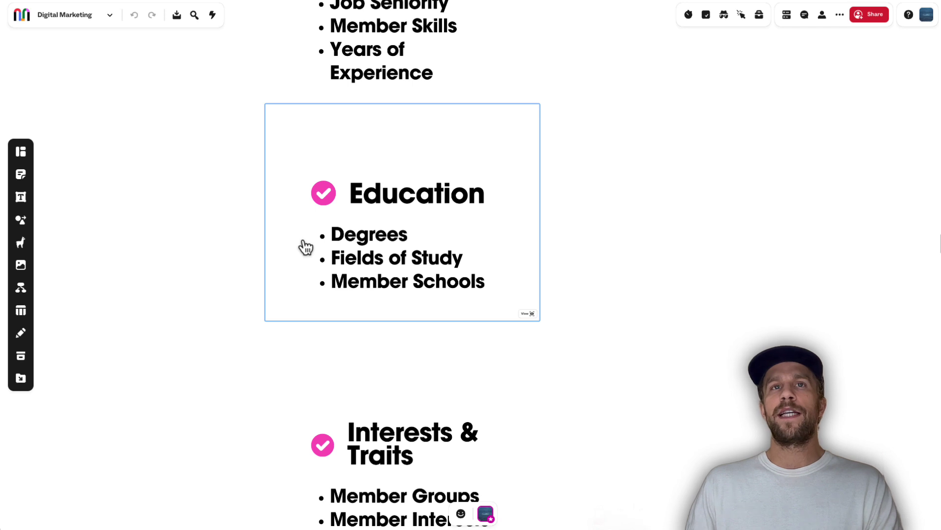
pyautogui.scroll(-5, 240, 256)
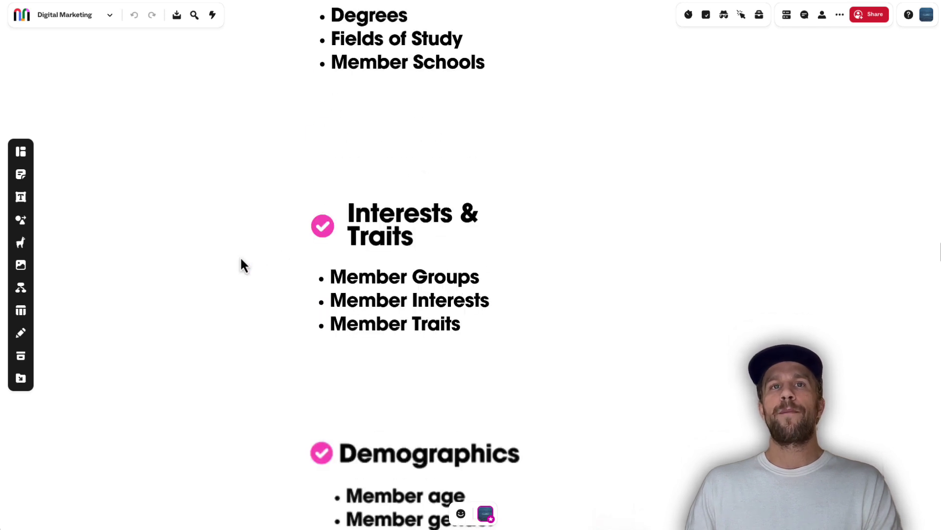
pyautogui.scroll(-1, 240, 255)
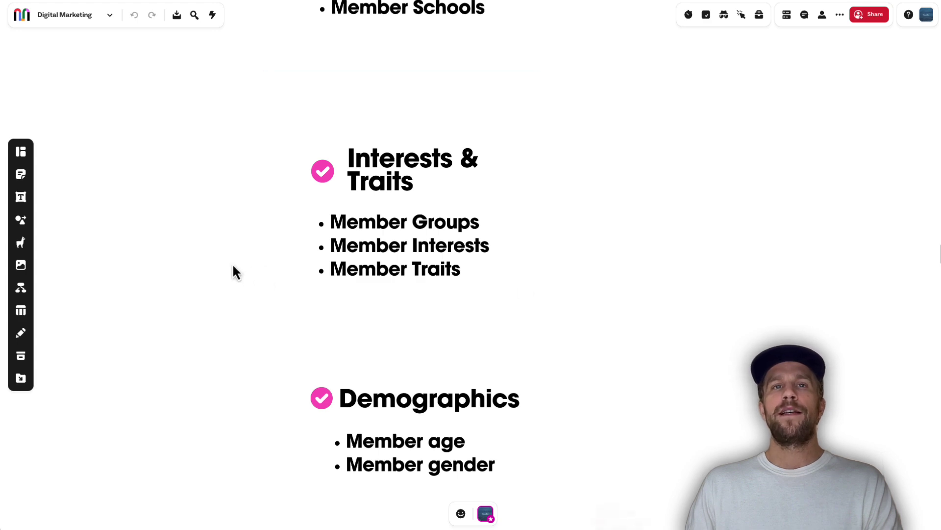
pyautogui.scroll(-5, 231, 263)
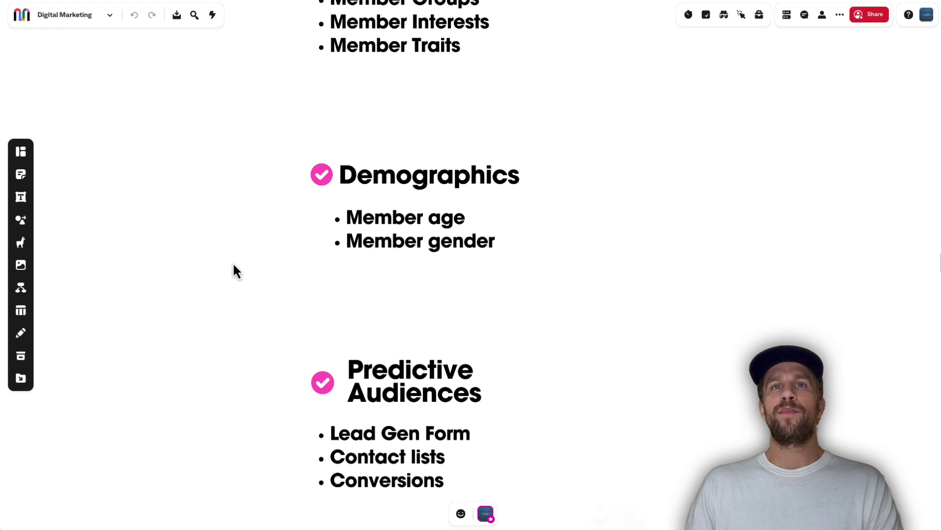
pyautogui.scroll(-3, 251, 261)
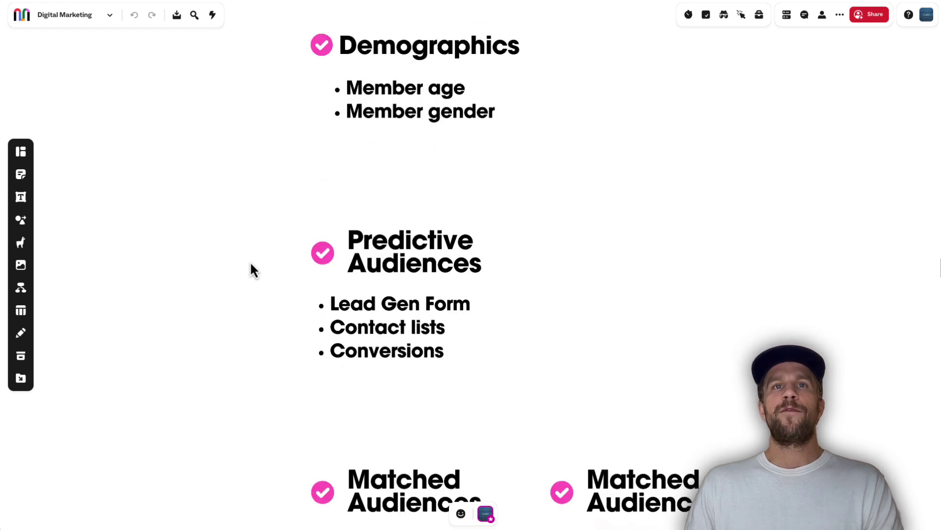
pyautogui.scroll(-3, 253, 256)
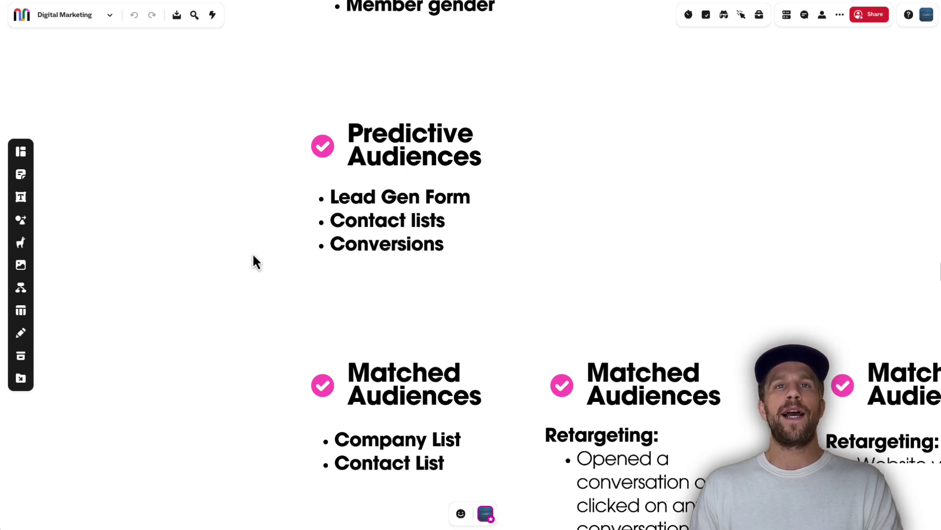
# Review the Matched Audiences lists, covering company and contact lists and the retargeting options.
pyautogui.scroll(-5, 257, 275)
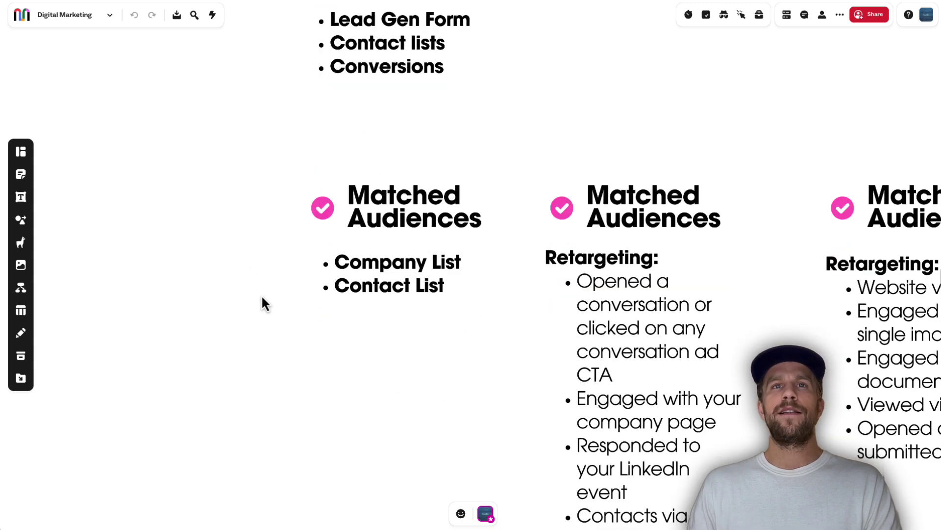
pyautogui.scroll(-1, 261, 295)
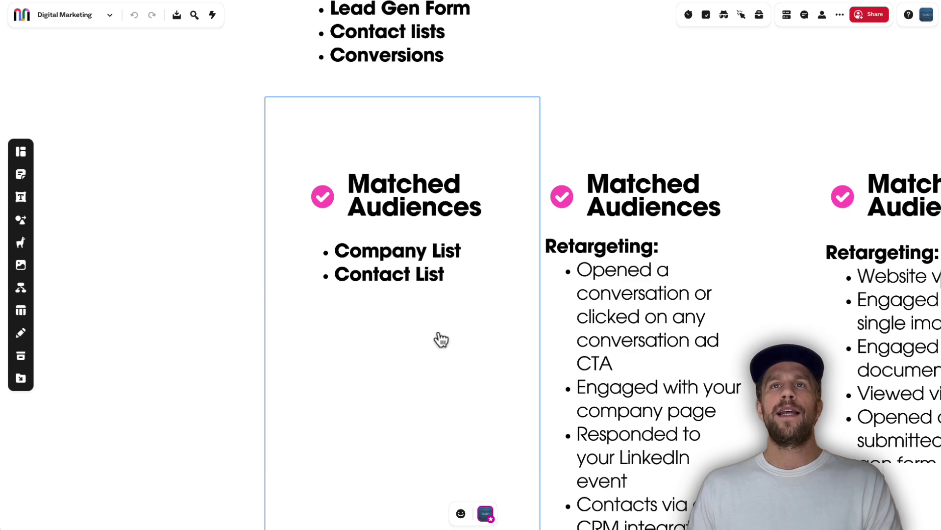
pyautogui.hscroll(5, 619, 336)
pyautogui.scroll(-1, 617, 338)
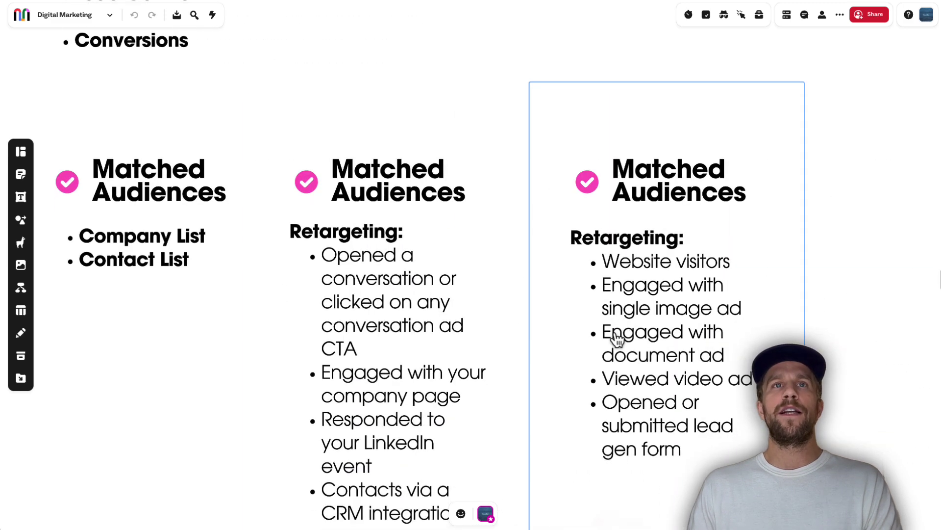
pyautogui.scroll(-2, 617, 339)
pyautogui.hscroll(2, 617, 338)
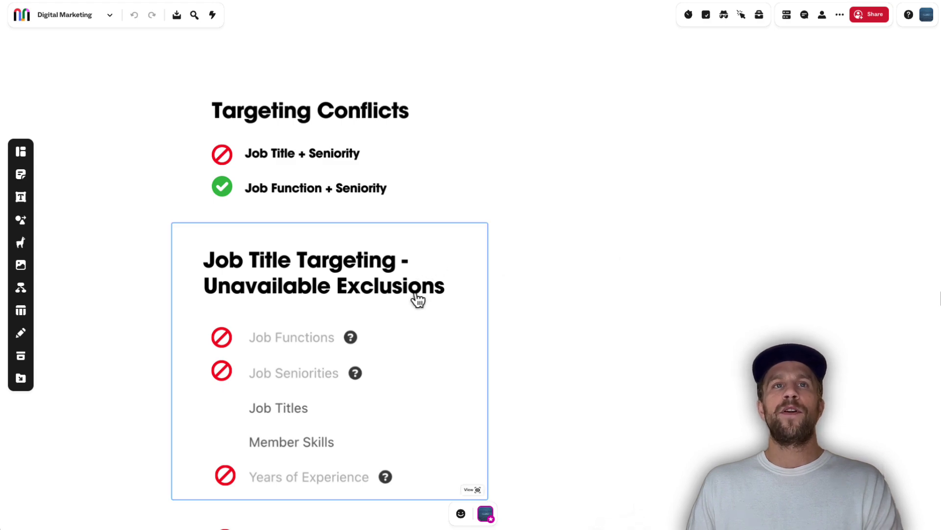
# Examine the Targeting Conflicts section and the exclusions unavailable with job title targeting.
pyautogui.scroll(-1, 417, 299)
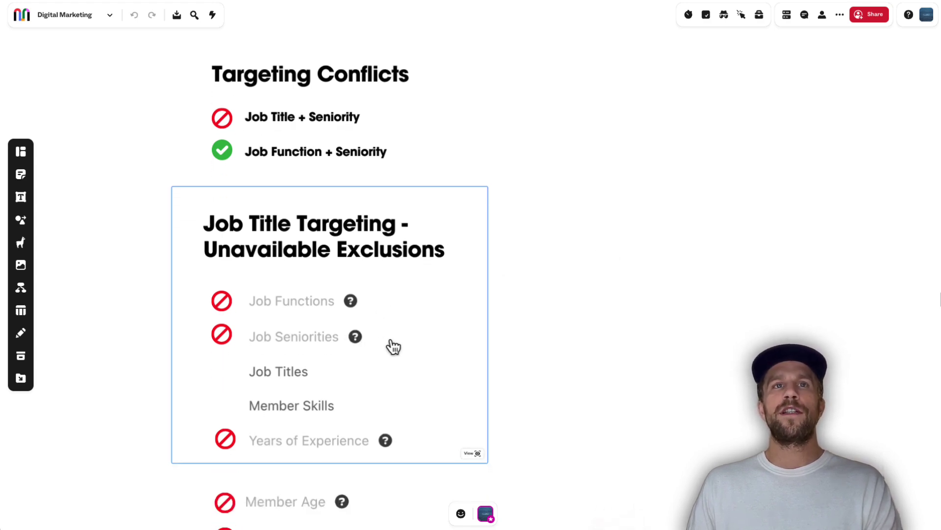
pyautogui.scroll(-2, 392, 347)
pyautogui.scroll(-2, 451, 358)
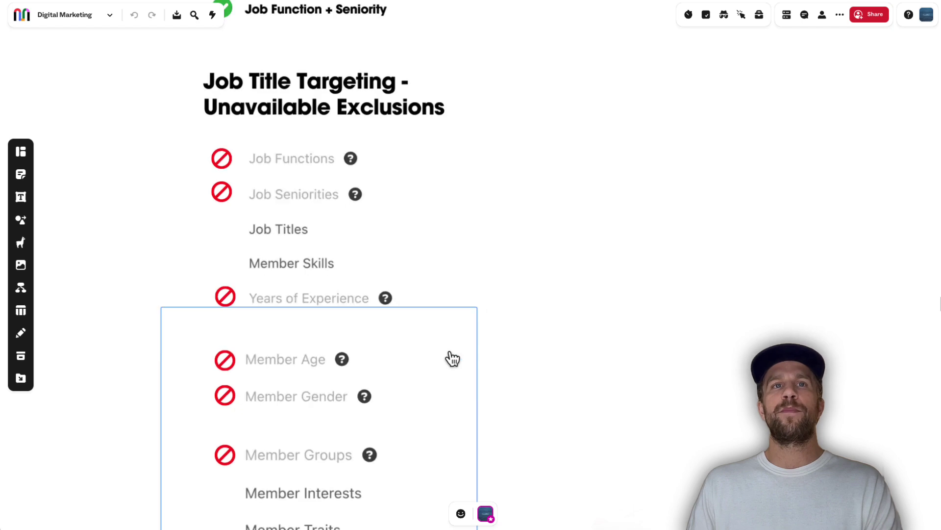
pyautogui.scroll(-1, 451, 357)
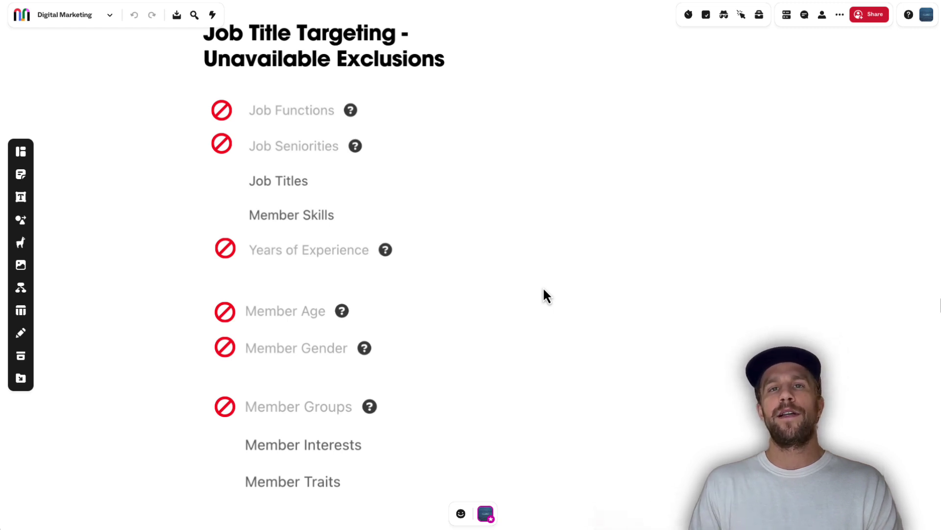
pyautogui.scroll(1, 662, 422)
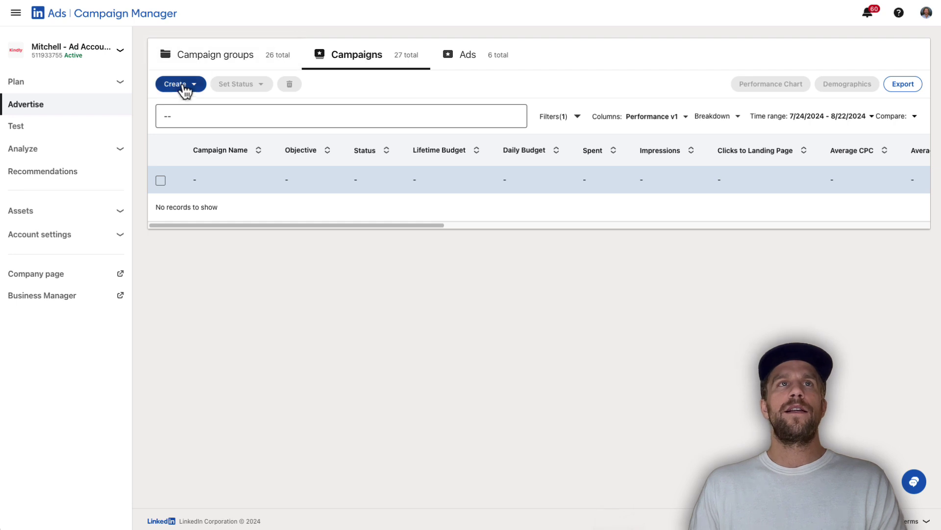
# Start creating a new campaign in LinkedIn Campaign Manager and name its campaign group Demo.
pyautogui.click(183, 87)
pyautogui.click(187, 114)
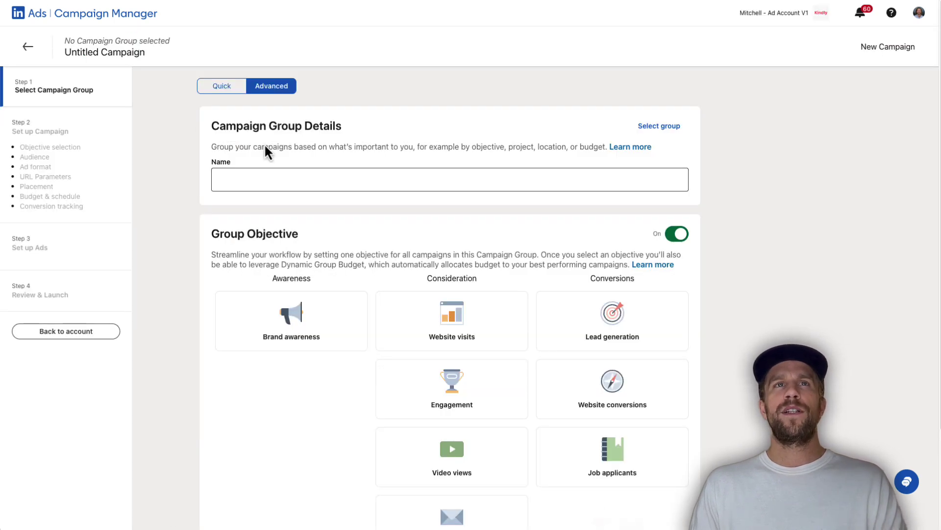
pyautogui.click(265, 182)
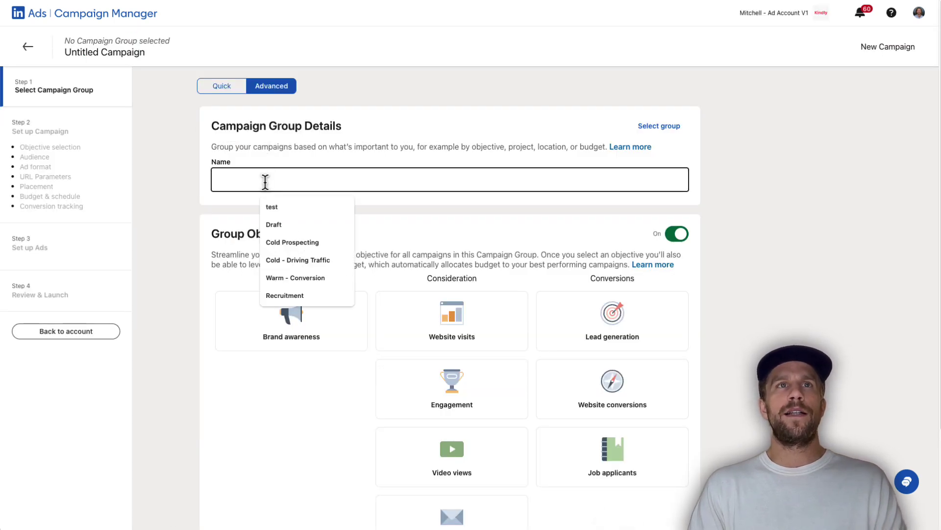
pyautogui.write('Demo')
pyautogui.click(210, 202)
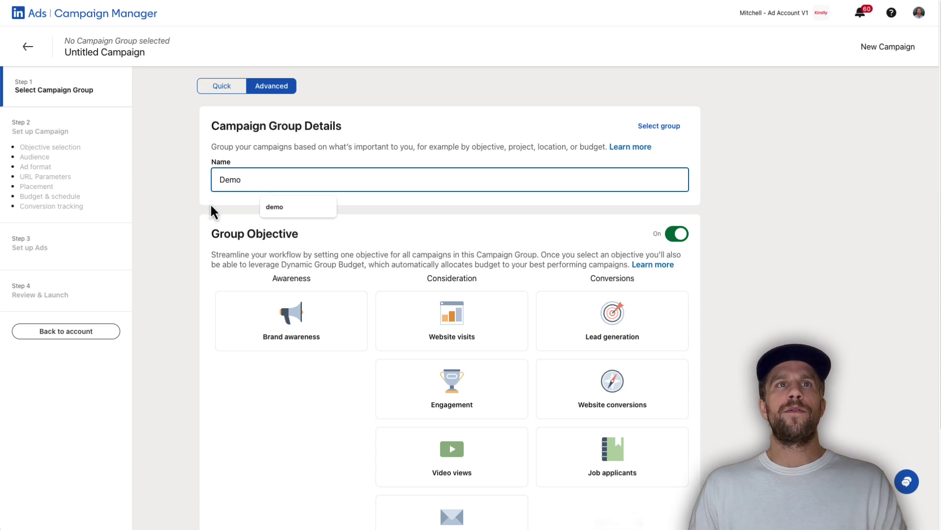
# Turn off the group objective for the campaign group and continue to the campaign setup.
pyautogui.click(676, 240)
pyautogui.scroll(-2, 613, 297)
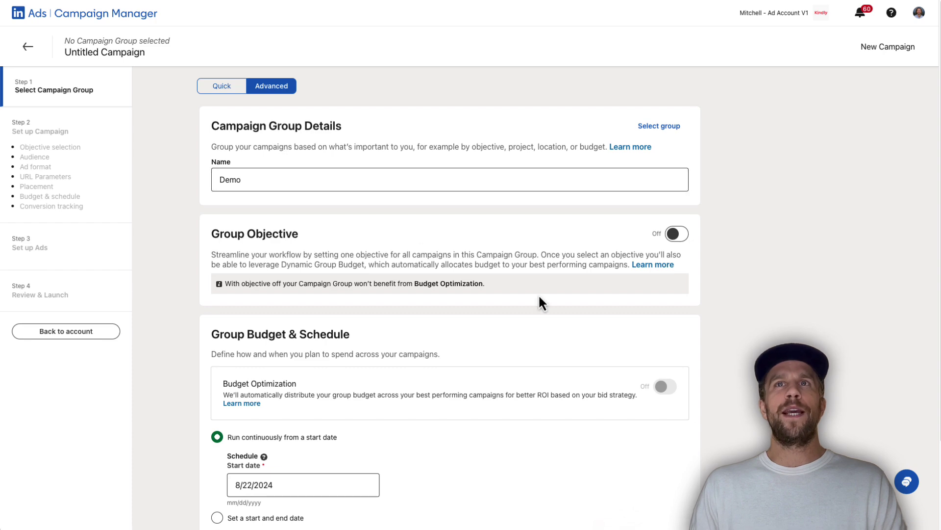
pyautogui.click(688, 489)
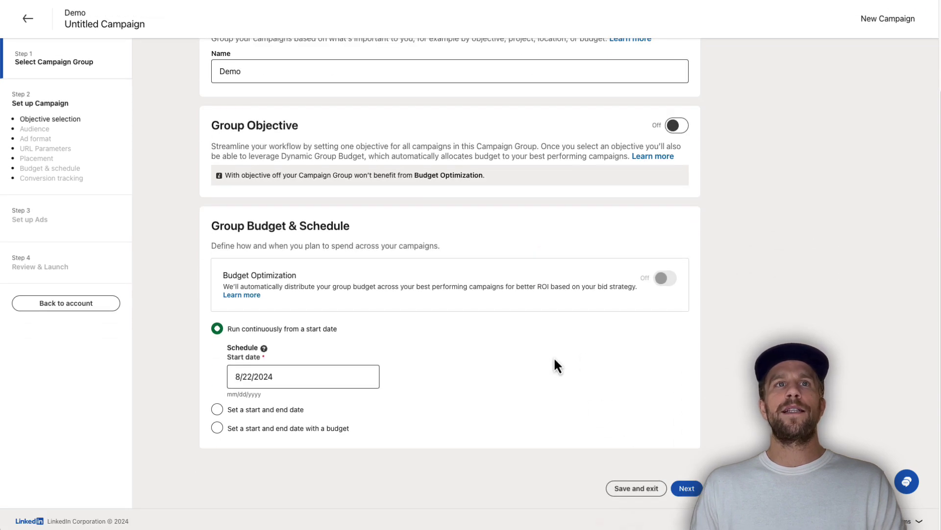
# Rename the untitled campaign as Demo.
pyautogui.scroll(3, 385, 218)
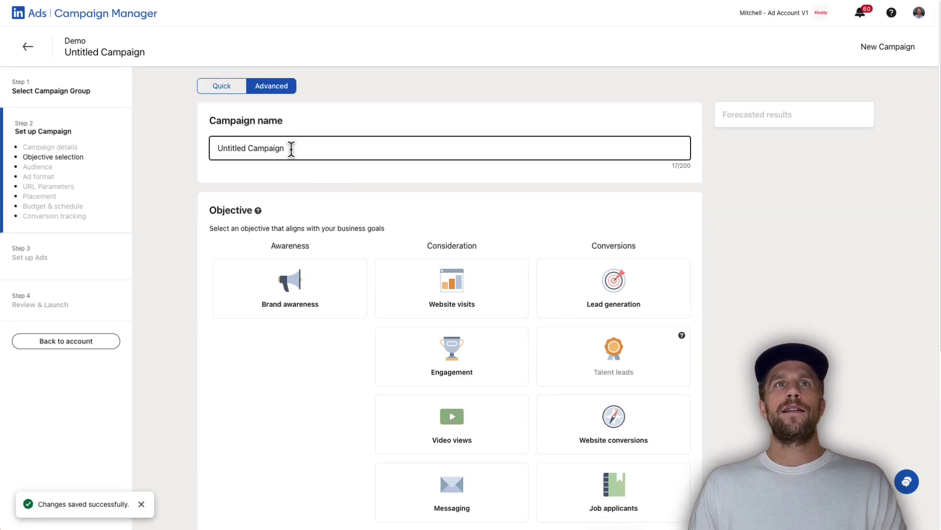
pyautogui.moveTo(293, 149); pyautogui.dragTo(160, 134)
pyautogui.write('Demo')
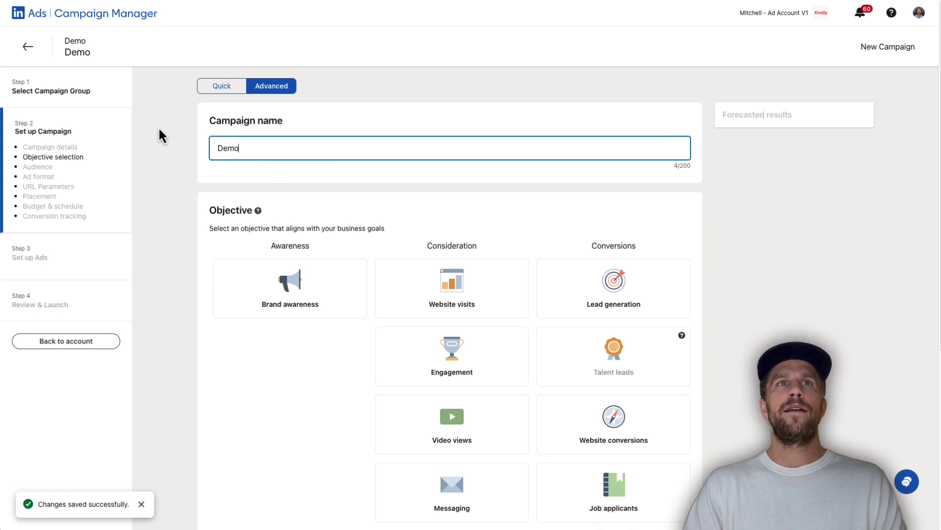
pyautogui.click(171, 127)
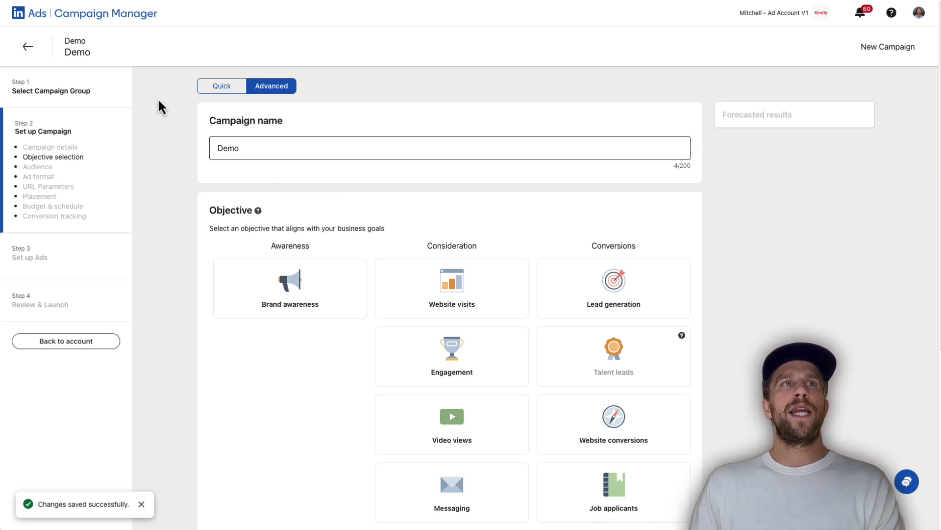
pyautogui.moveTo(36, 160); pyautogui.dragTo(258, 188)
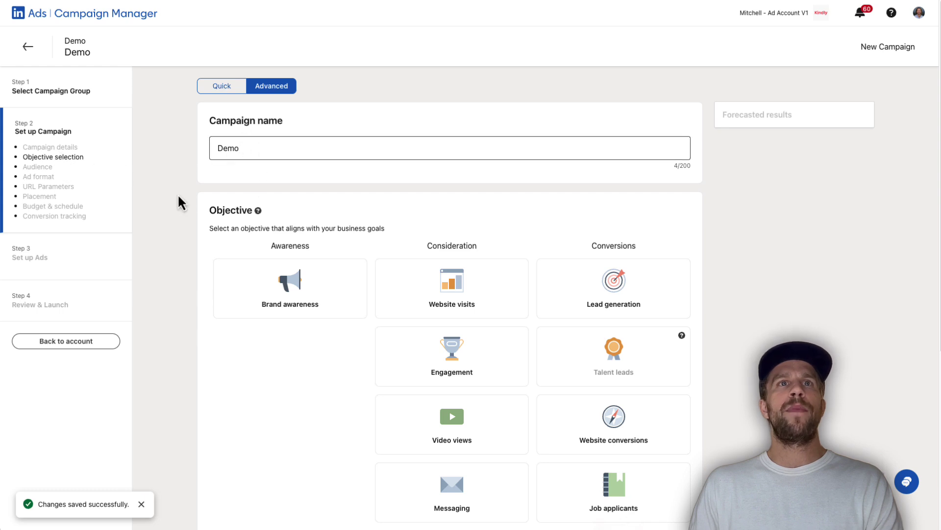
# Choose Website visits as the campaign objective and go to the campaign's Audience section.
pyautogui.scroll(-2, 431, 235)
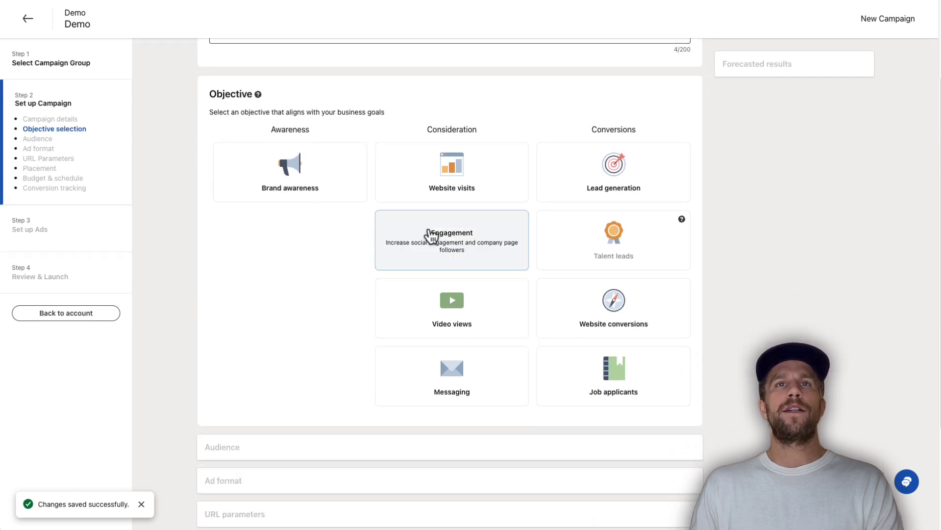
pyautogui.click(426, 178)
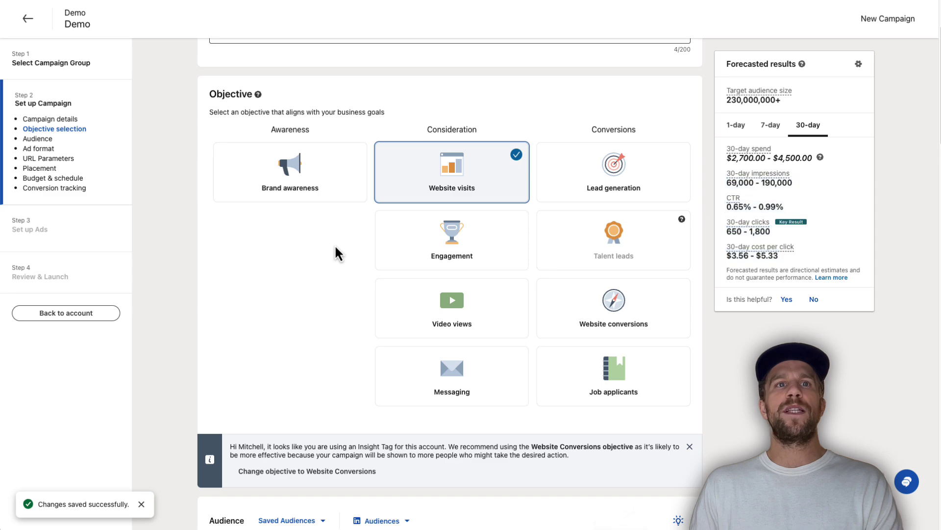
pyautogui.scroll(-2, 336, 245)
pyautogui.scroll(-4, 337, 248)
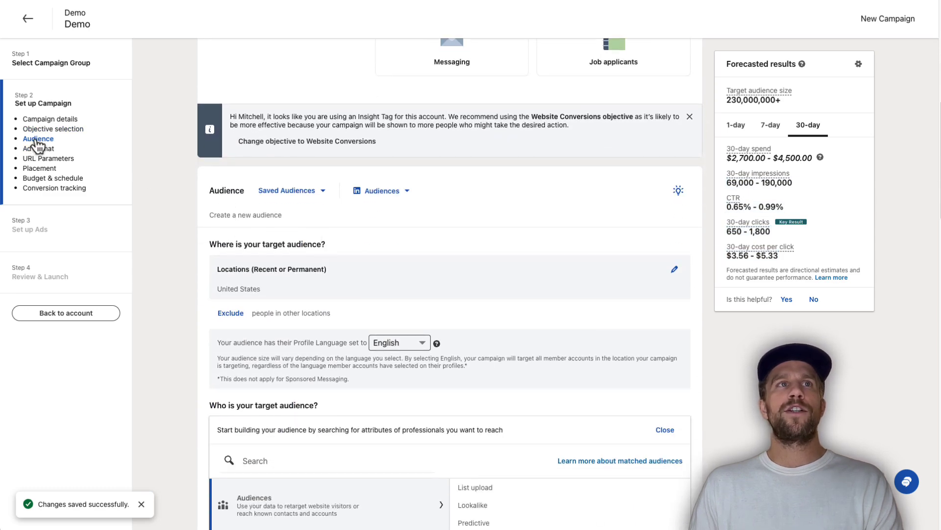
pyautogui.scroll(-3, 45, 147)
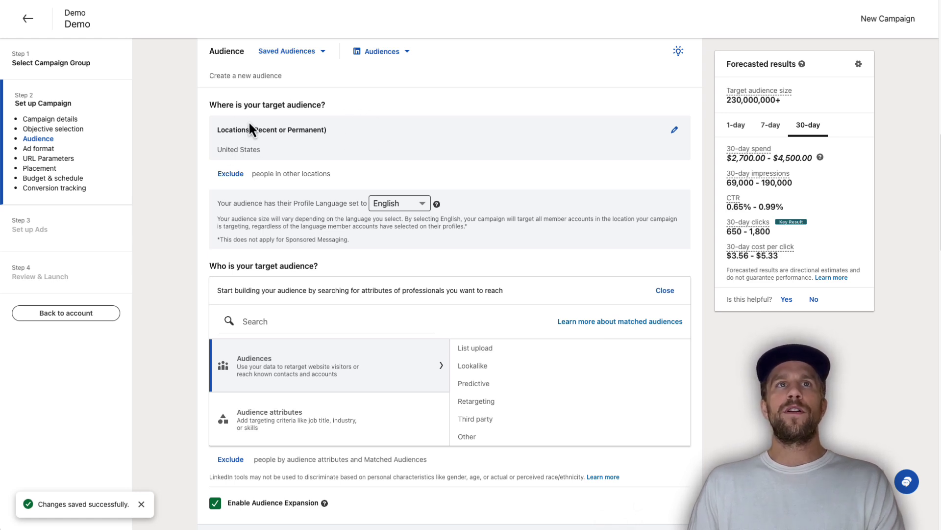
# Set the United States location targeting to Permanent location and finish editing the locations.
pyautogui.click(676, 135)
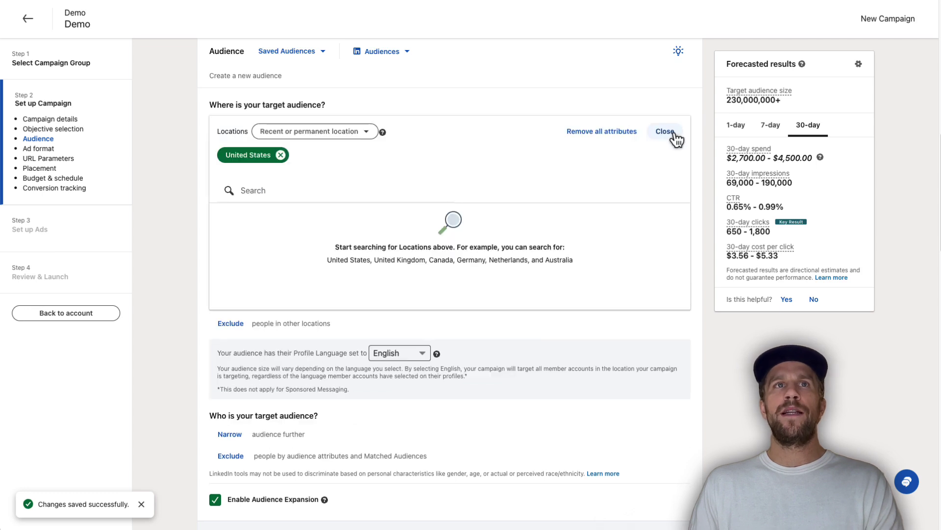
pyautogui.click(327, 135)
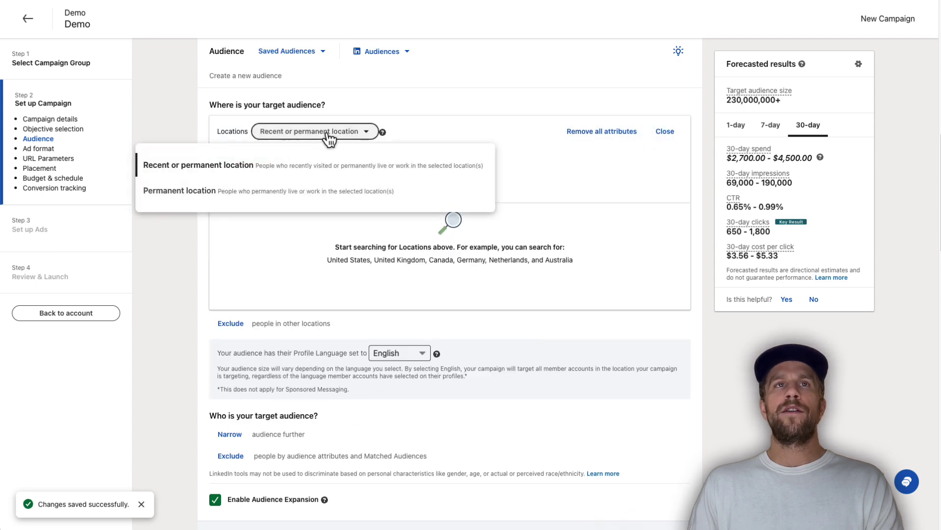
pyautogui.click(248, 192)
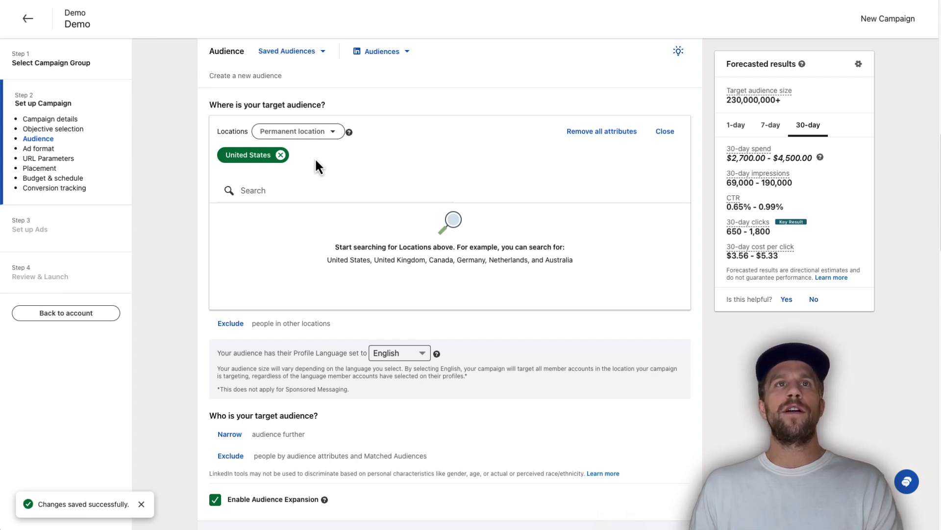
pyautogui.click(275, 132)
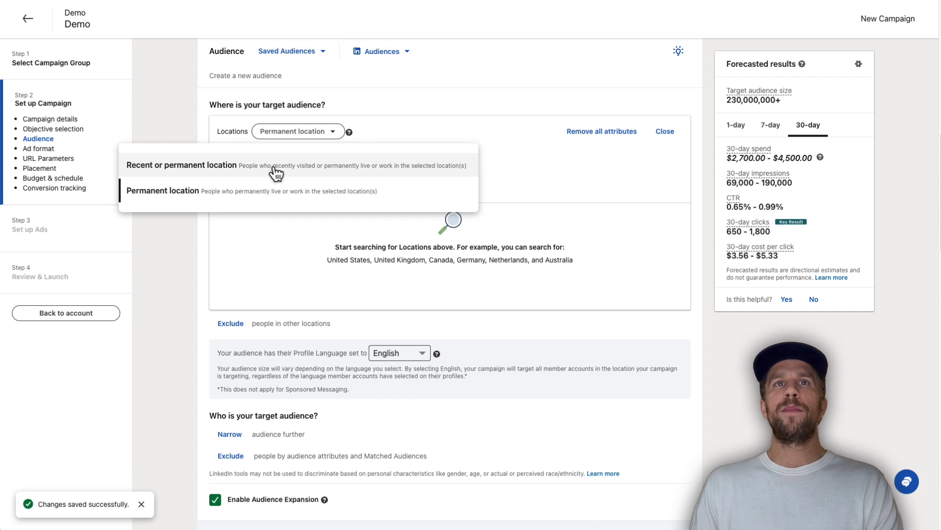
pyautogui.click(503, 165)
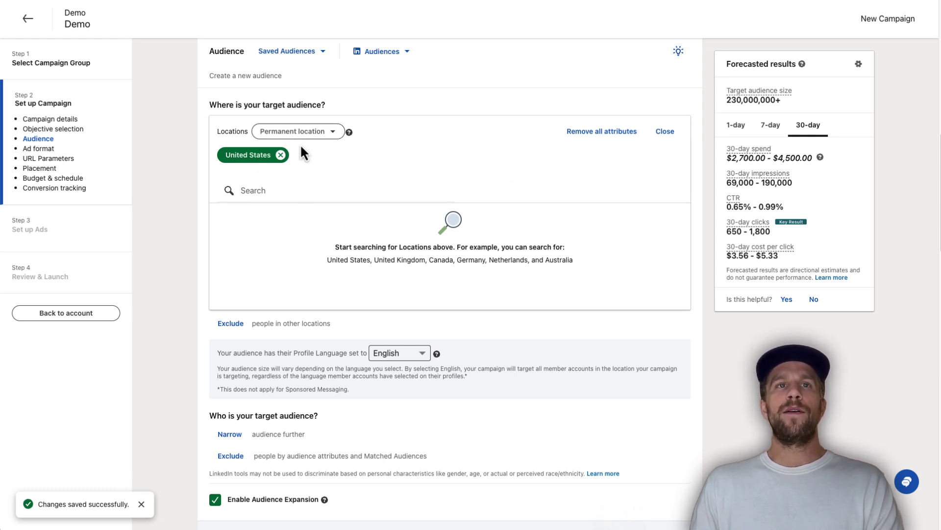
pyautogui.click(665, 130)
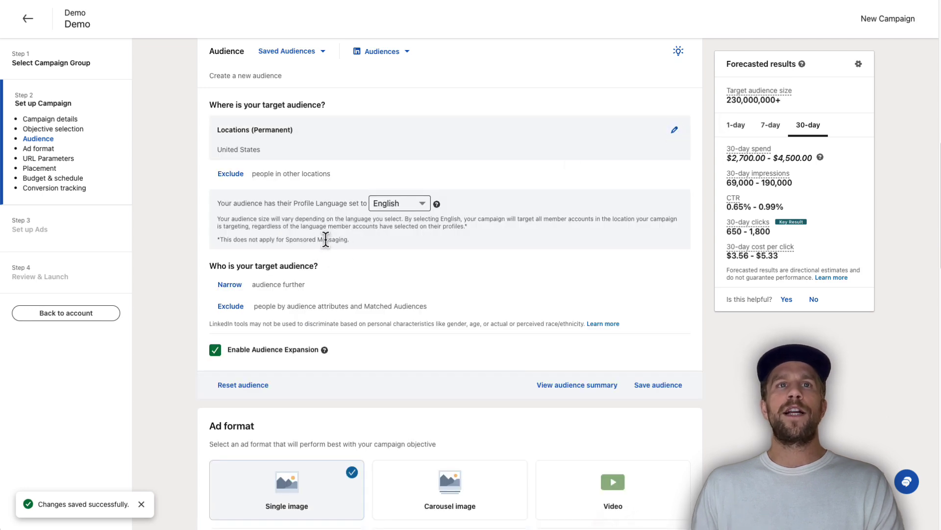
# Target people by the current job titles Supply Chain Manager and Senior Supply Chain Manager.
pyautogui.click(229, 290)
pyautogui.scroll(-1, 326, 306)
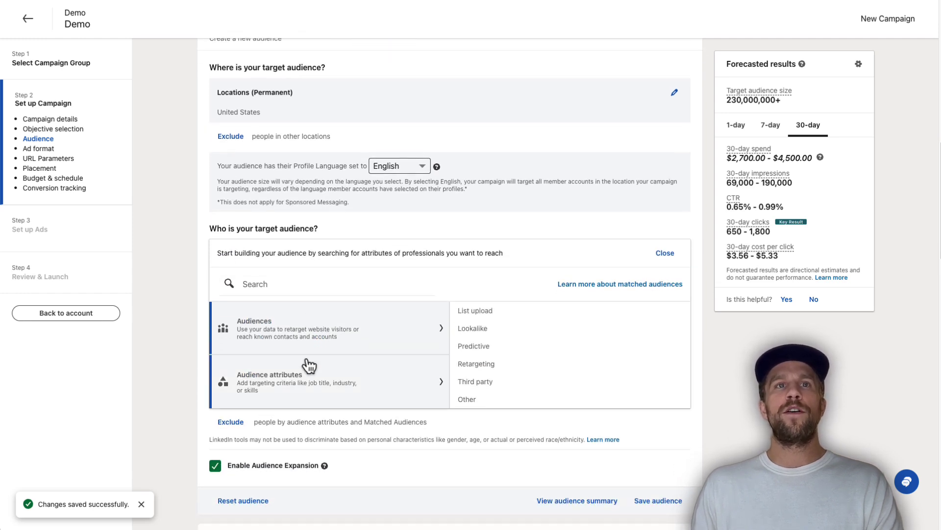
pyautogui.click(300, 386)
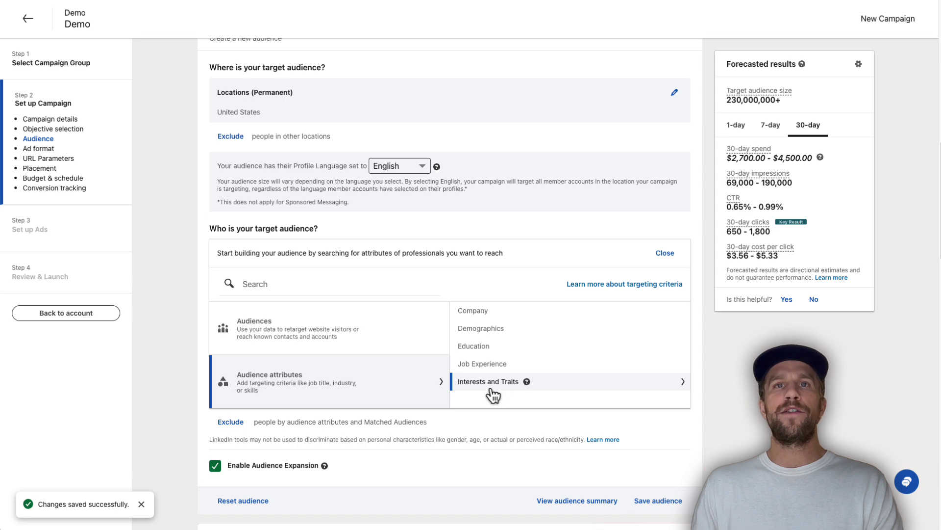
pyautogui.click(485, 364)
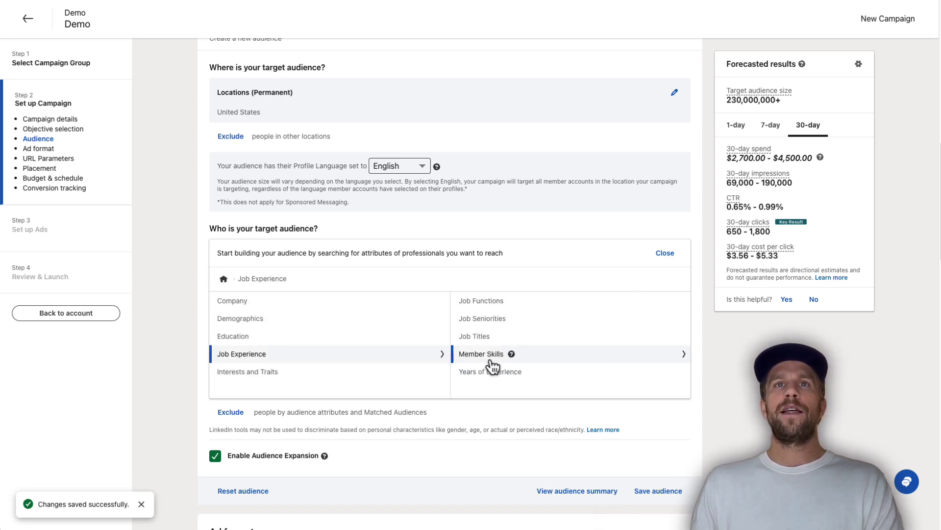
pyautogui.click(481, 336)
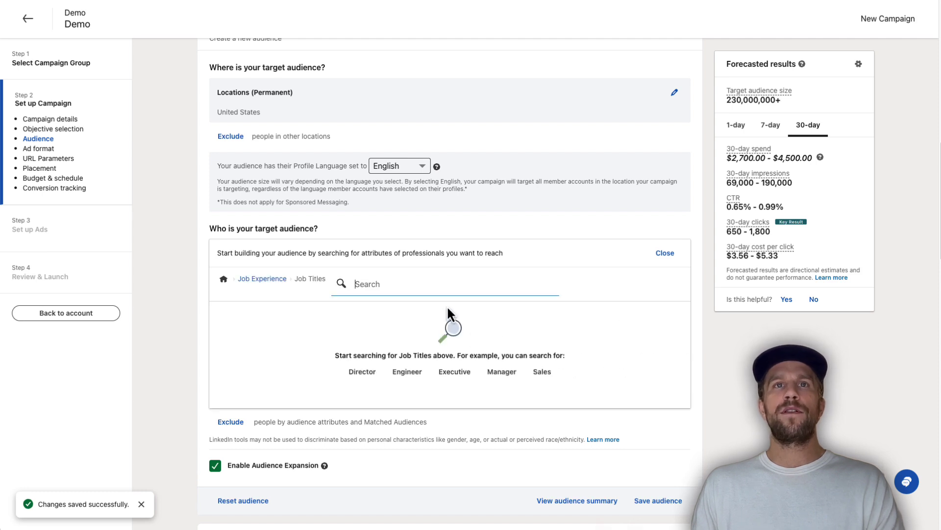
pyautogui.click(407, 284)
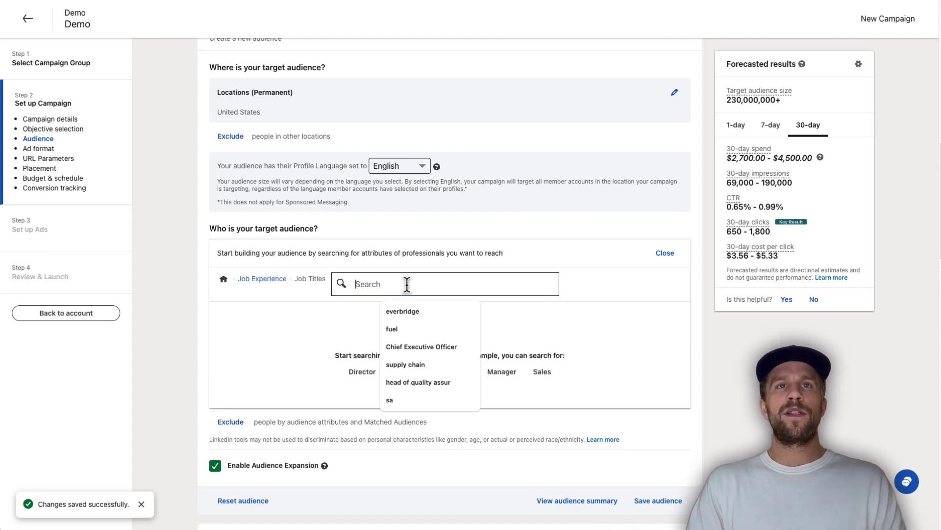
pyautogui.write('supply ch')
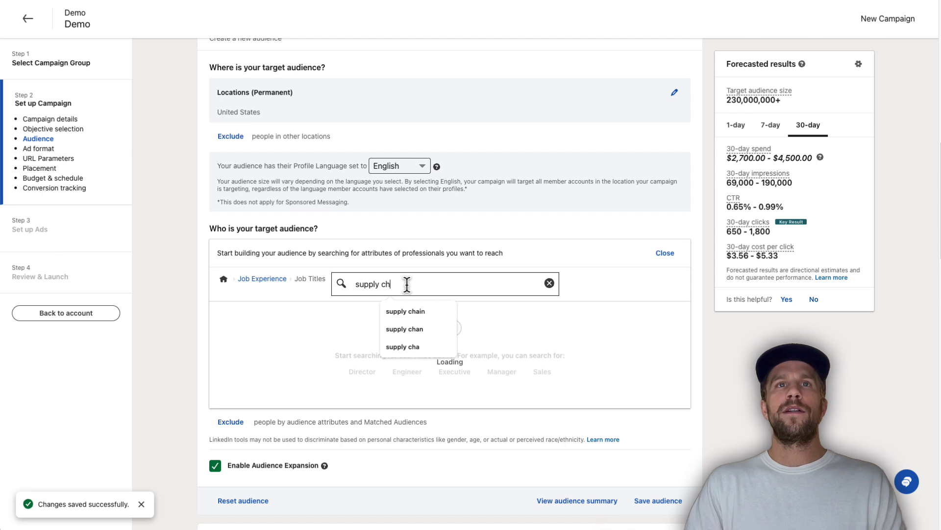
pyautogui.write('ain mana')
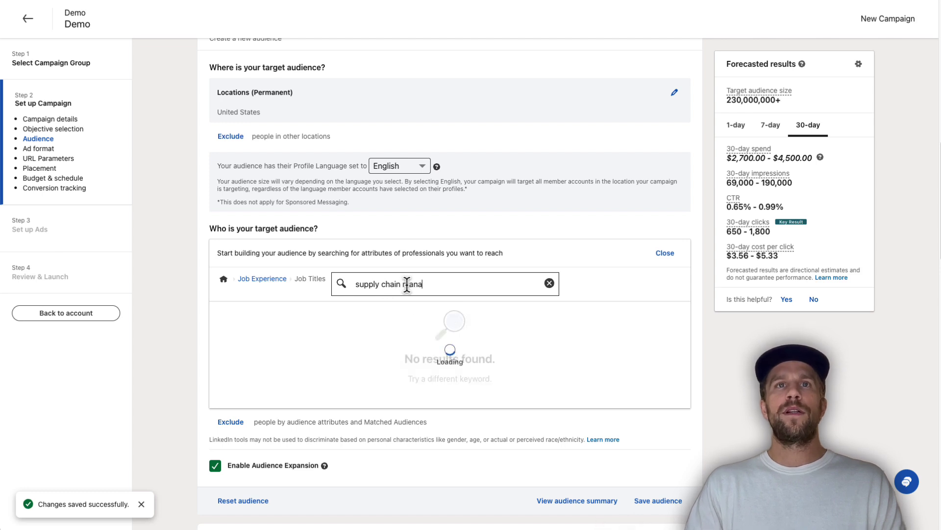
pyautogui.write('ger')
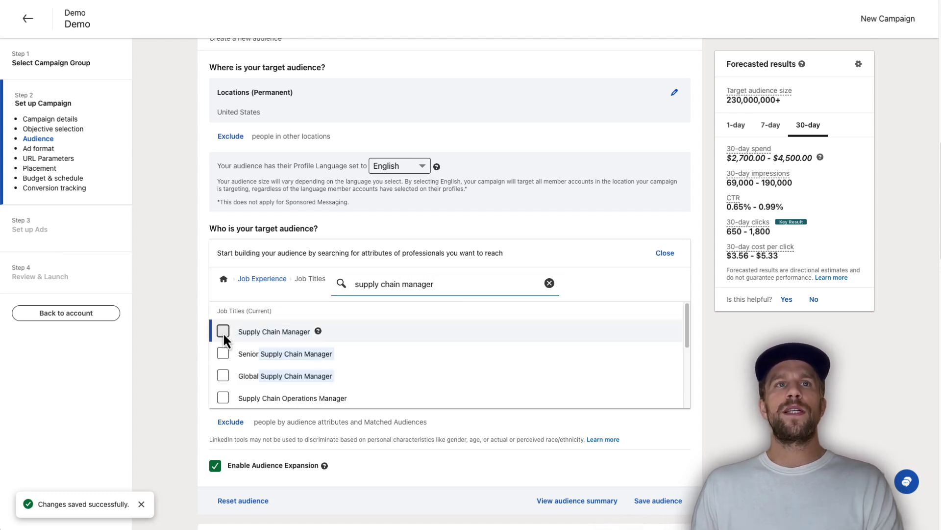
pyautogui.click(222, 332)
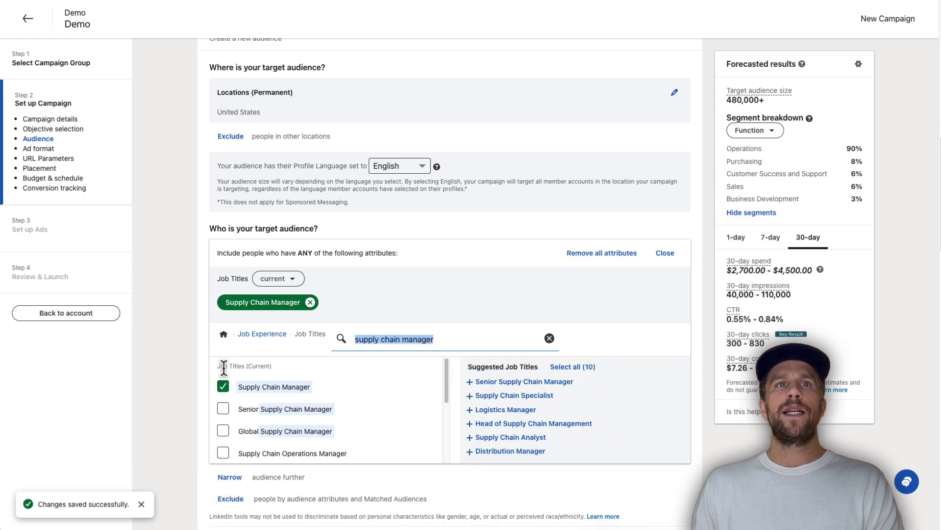
pyautogui.click(224, 410)
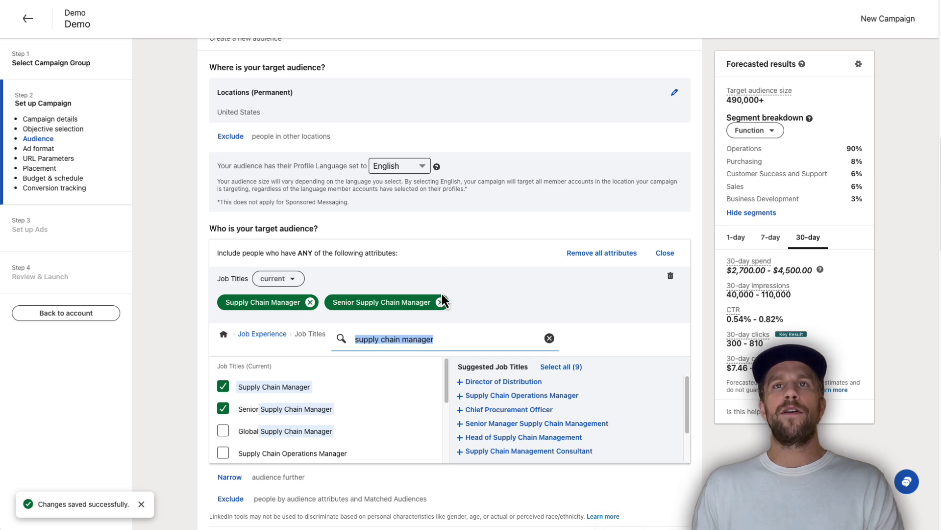
pyautogui.click(665, 253)
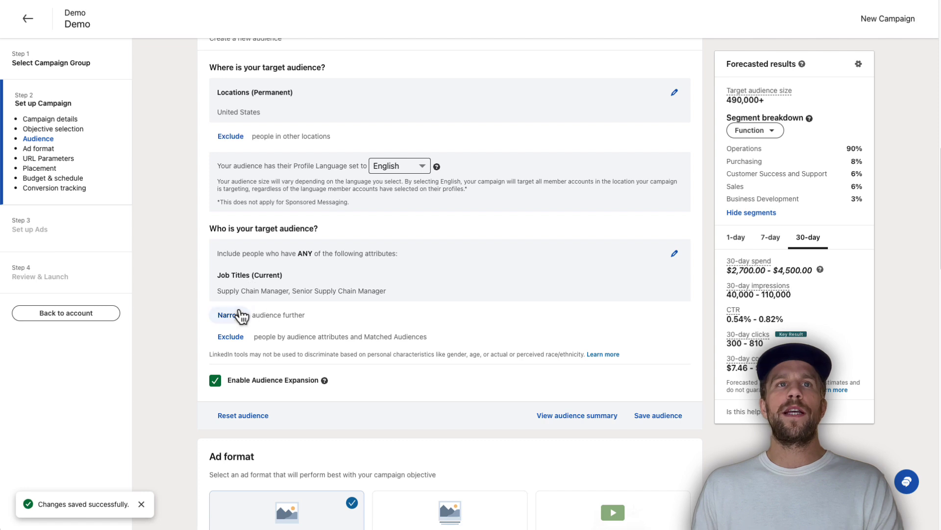
# Narrow the audience further with an AND condition for a company size of 51-200 employees.
pyautogui.click(240, 315)
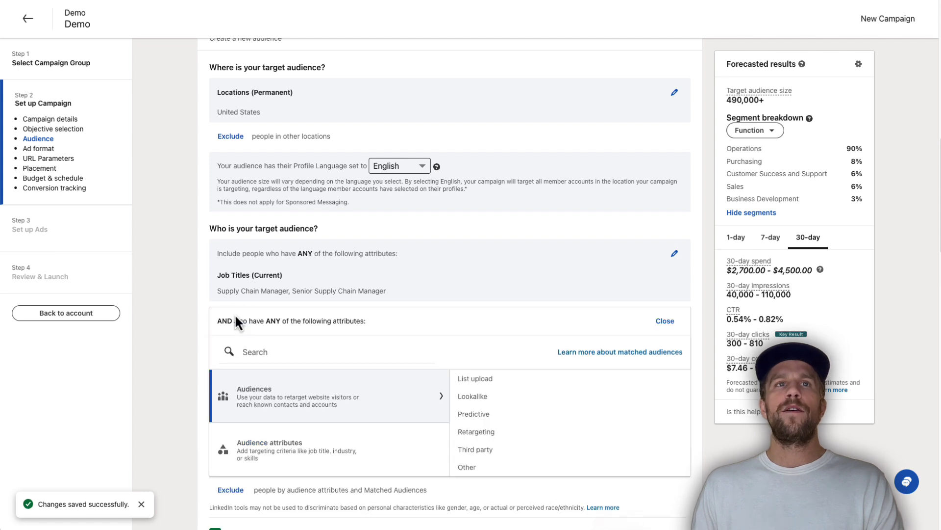
pyautogui.click(343, 462)
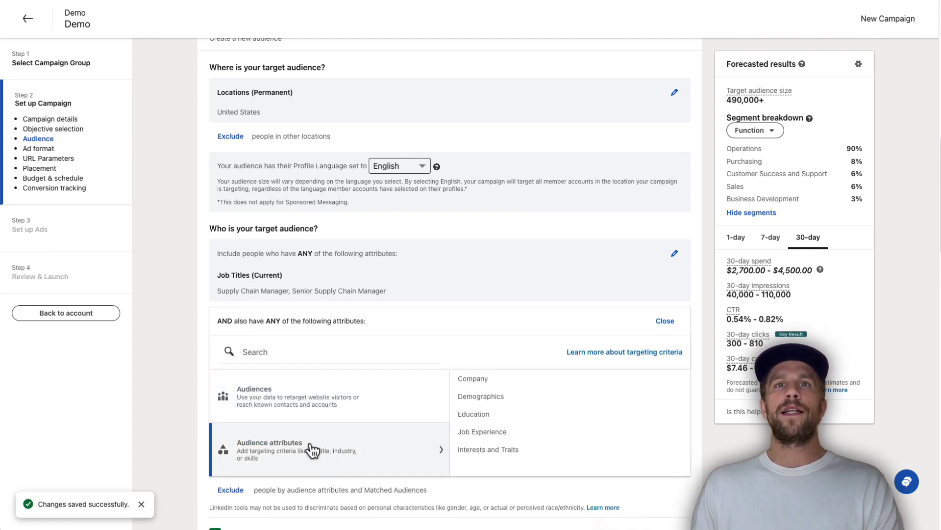
pyautogui.click(476, 382)
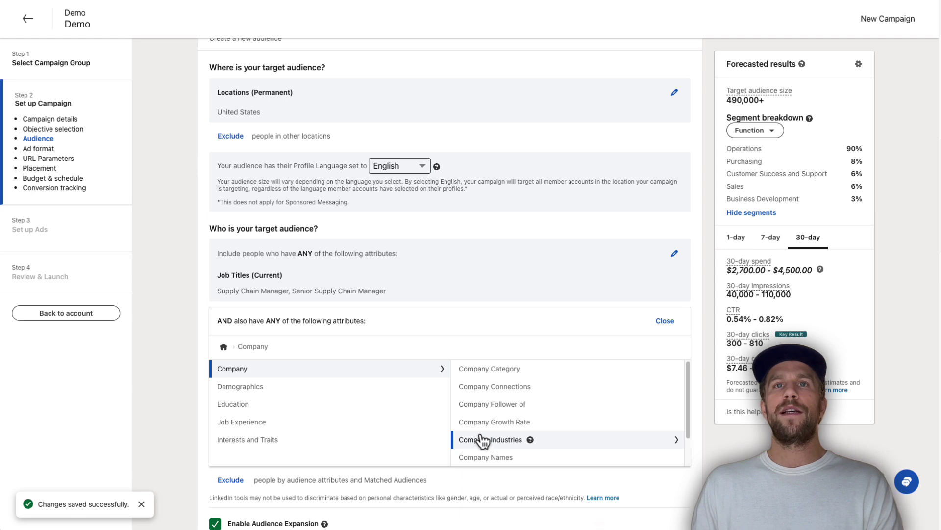
pyautogui.scroll(-1, 490, 434)
pyautogui.click(485, 458)
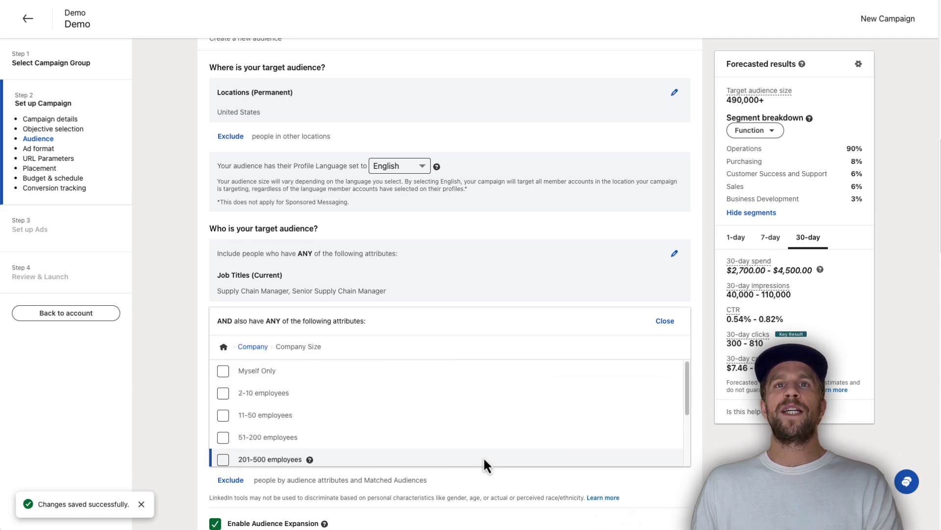
pyautogui.click(225, 436)
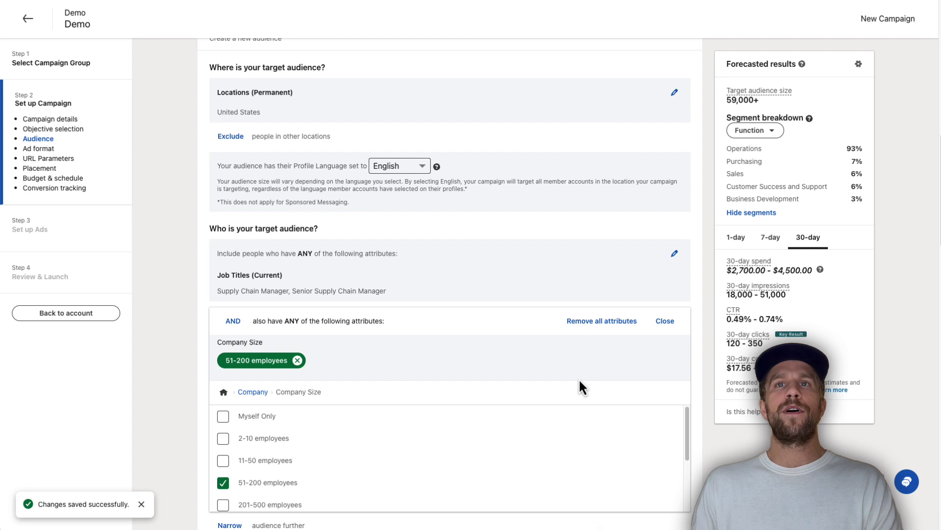
pyautogui.click(664, 322)
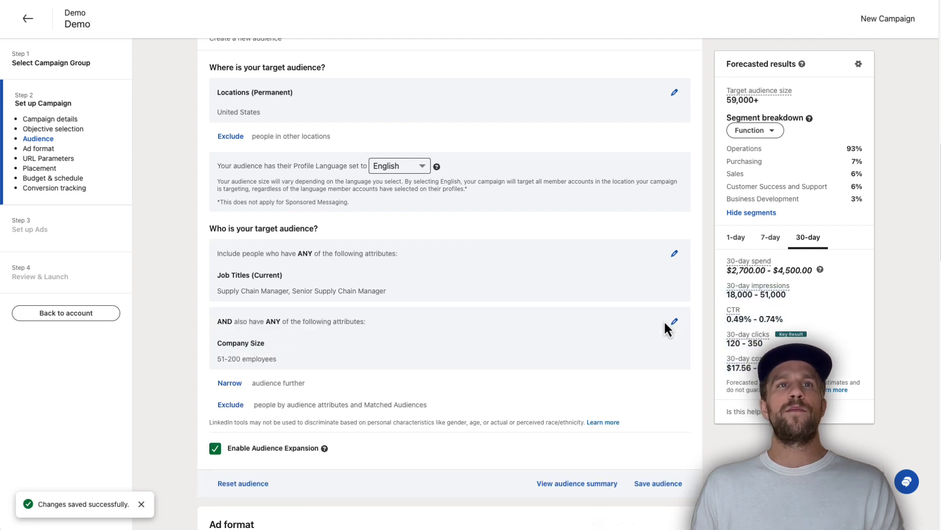
# Narrow the audience again with an AND condition for the company industries Construction and Consumer Services.
pyautogui.click(226, 388)
pyautogui.scroll(-2, 336, 456)
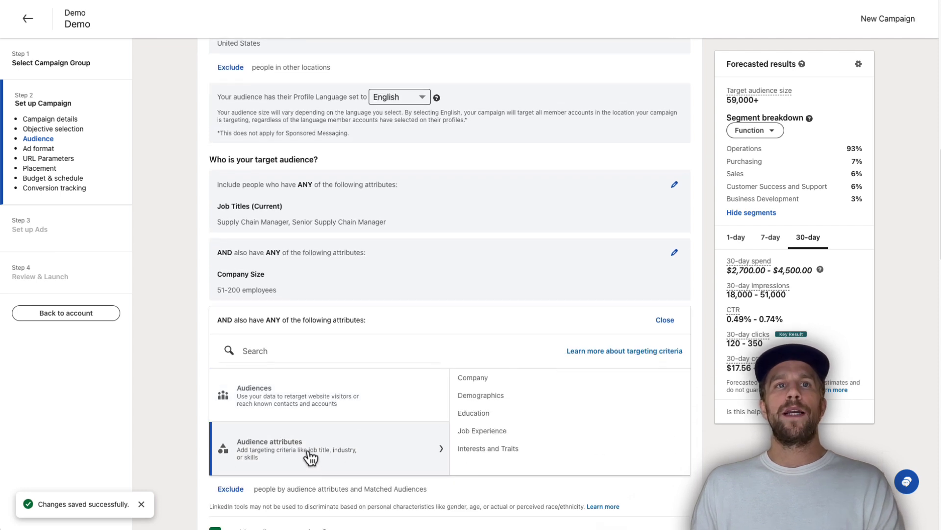
pyautogui.click(474, 380)
pyautogui.scroll(-1, 482, 439)
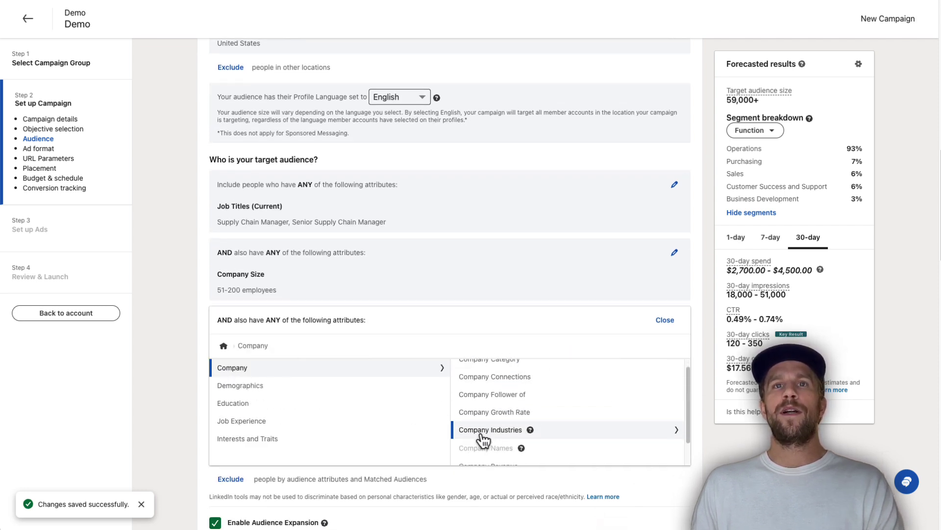
pyautogui.click(485, 432)
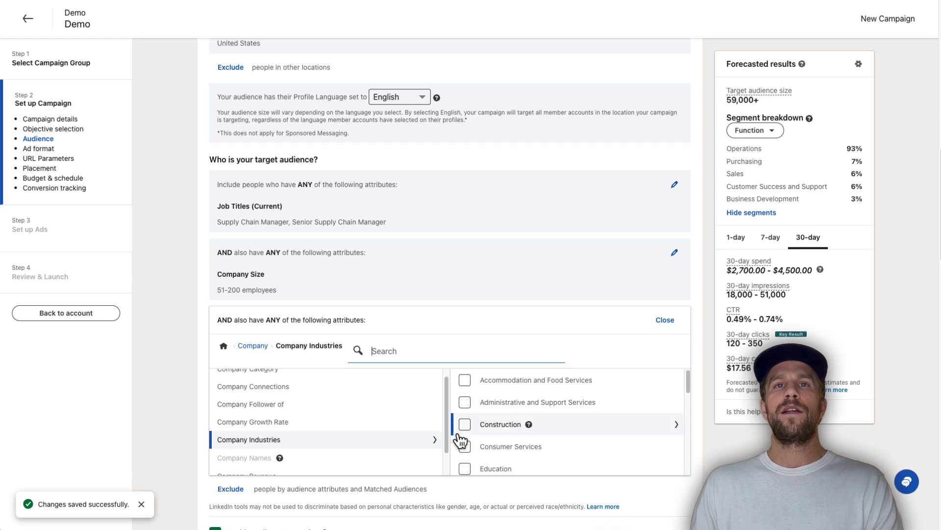
pyautogui.click(464, 426)
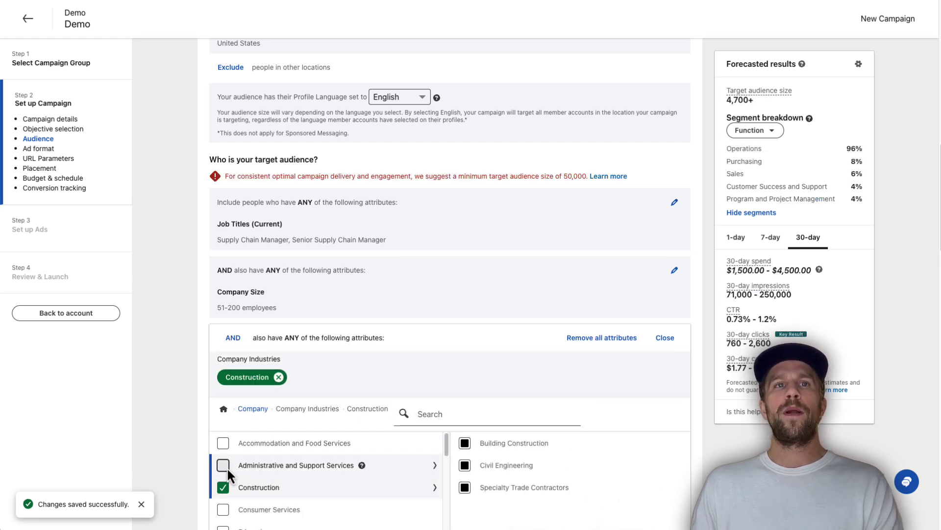
pyautogui.click(223, 511)
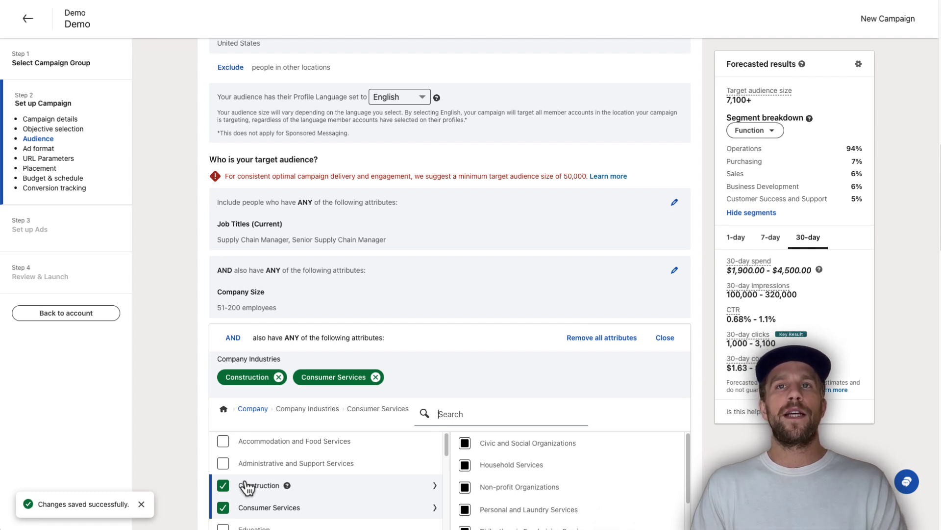
pyautogui.click(672, 338)
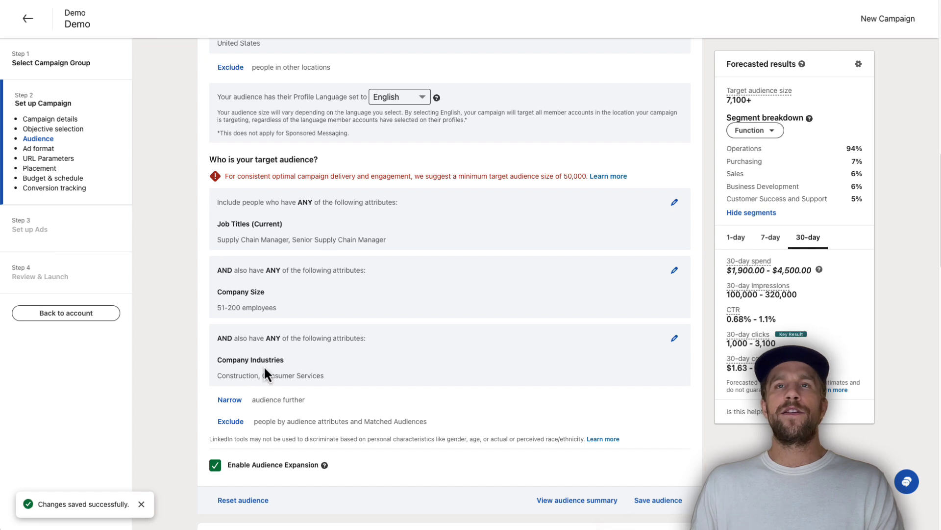
# Add the degree Bachelor of Science - BS as an OR attribute in the group that holds the job titles.
pyautogui.click(675, 202)
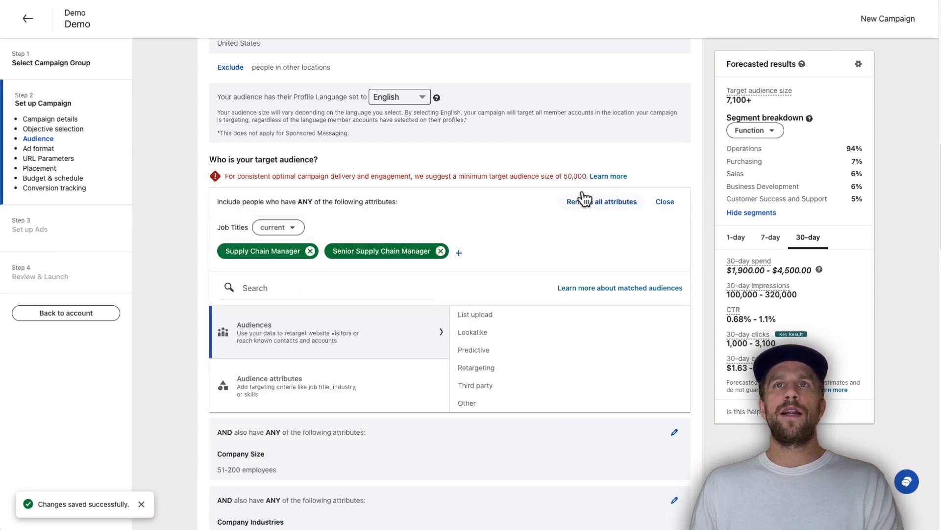
pyautogui.click(375, 397)
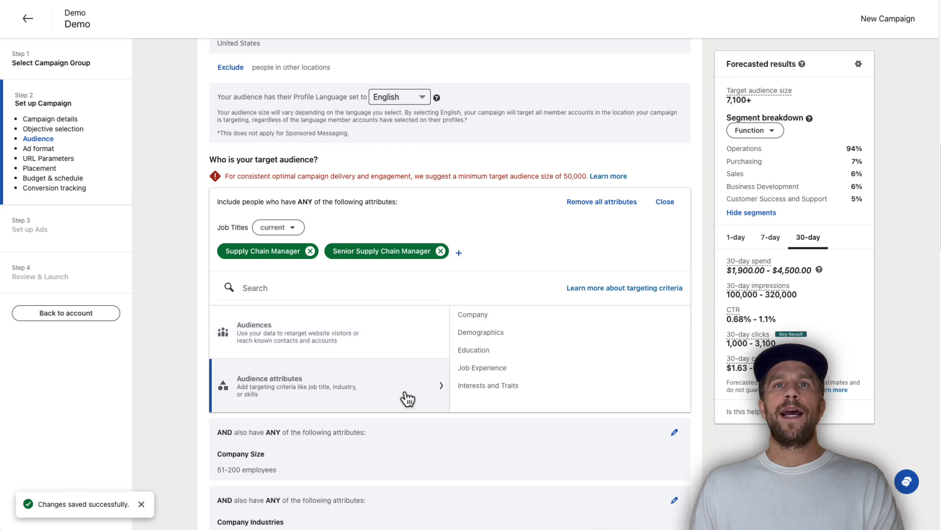
pyautogui.click(476, 359)
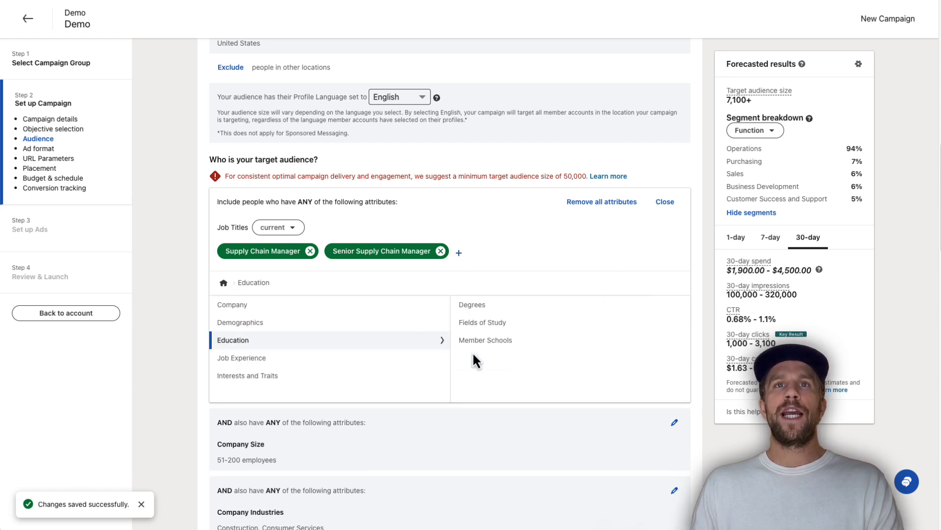
pyautogui.click(473, 306)
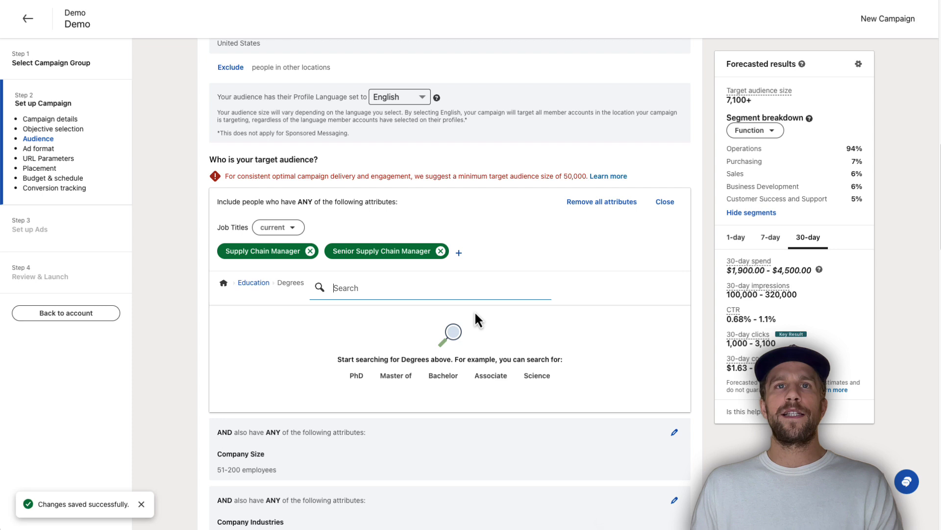
pyautogui.click(443, 381)
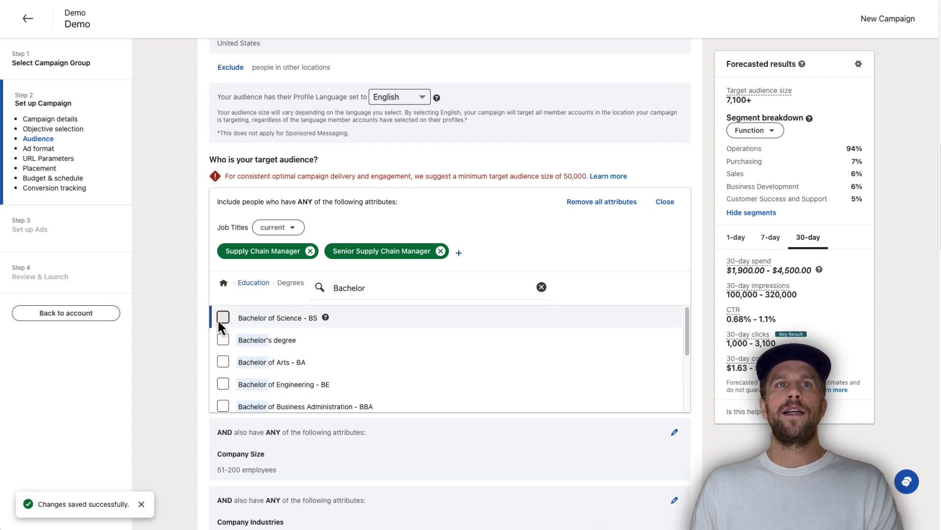
pyautogui.click(223, 317)
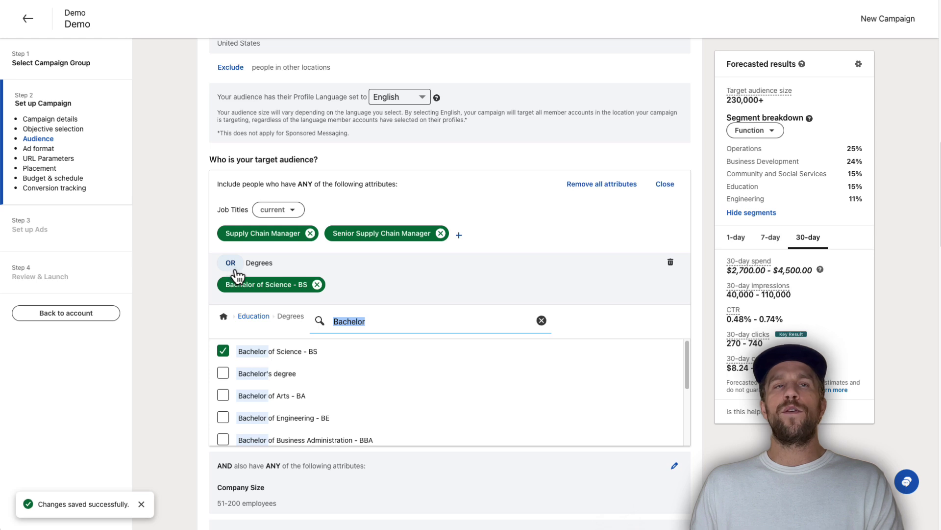
# Remove all Degrees selections from the group that holds the job titles and finish editing that group.
pyautogui.click(665, 184)
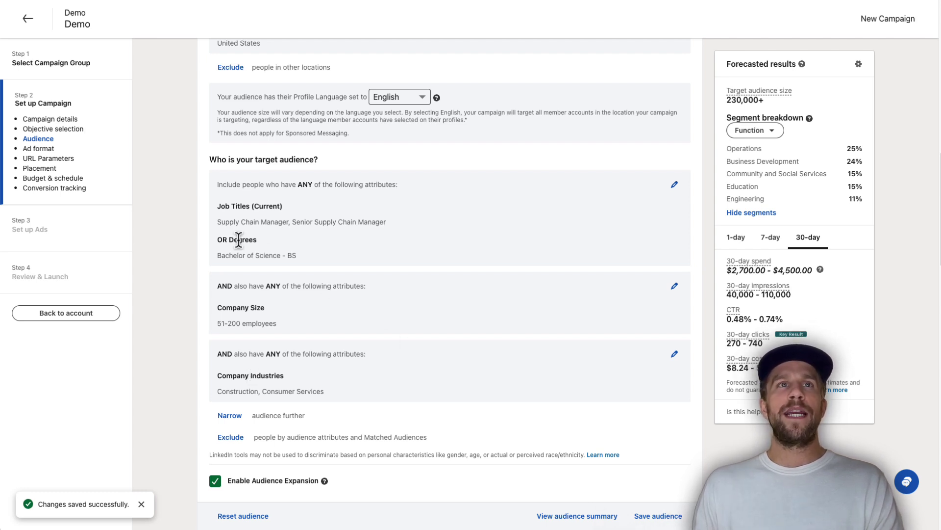
pyautogui.click(675, 185)
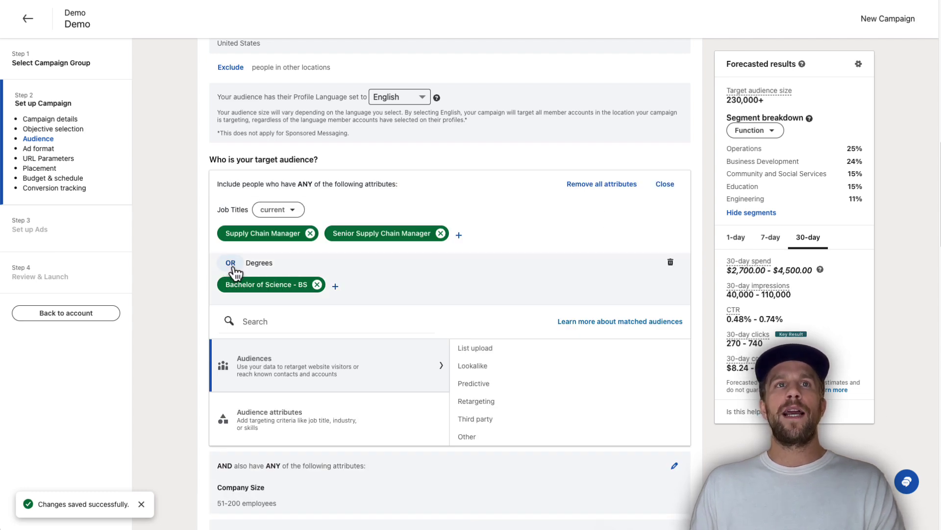
pyautogui.click(670, 265)
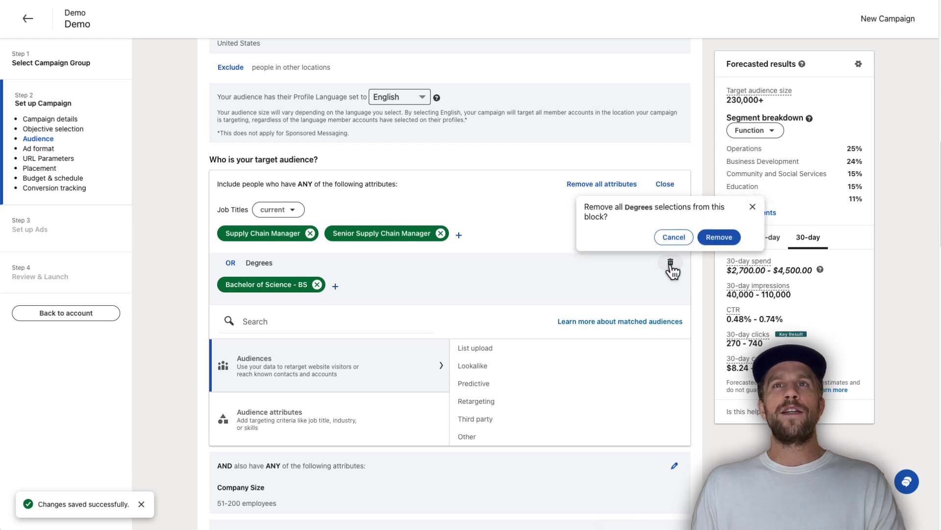
pyautogui.click(720, 238)
pyautogui.click(665, 202)
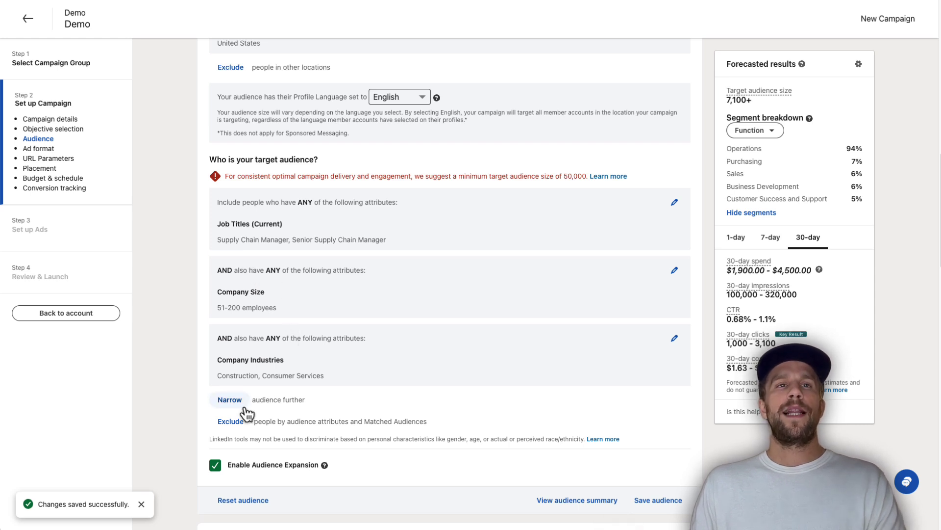
# Turn off Audience Expansion and switch the forecast's segment breakdown to Seniority.
pyautogui.scroll(-1, 240, 421)
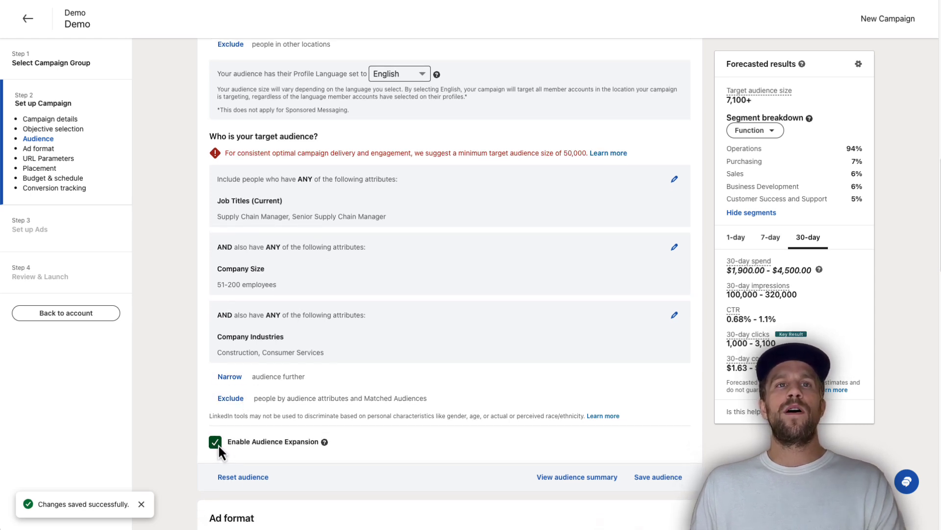
pyautogui.click(217, 443)
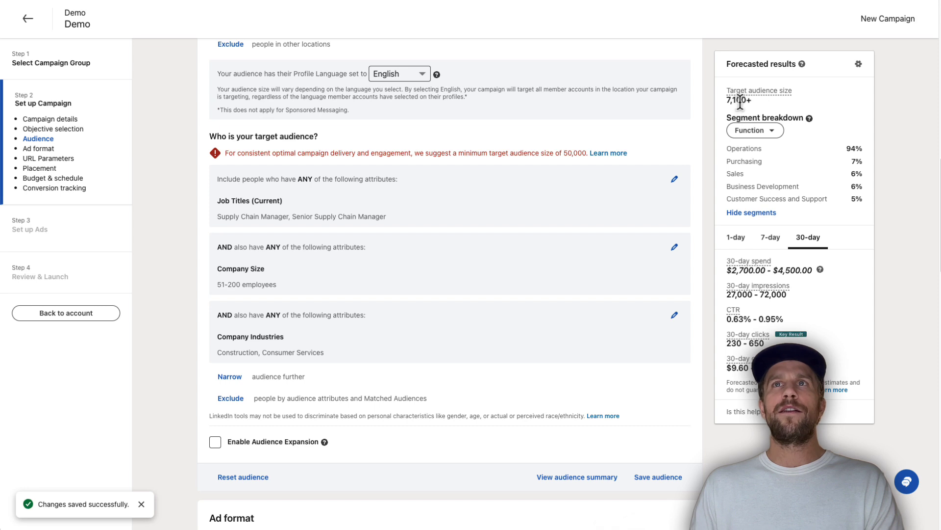
pyautogui.click(756, 132)
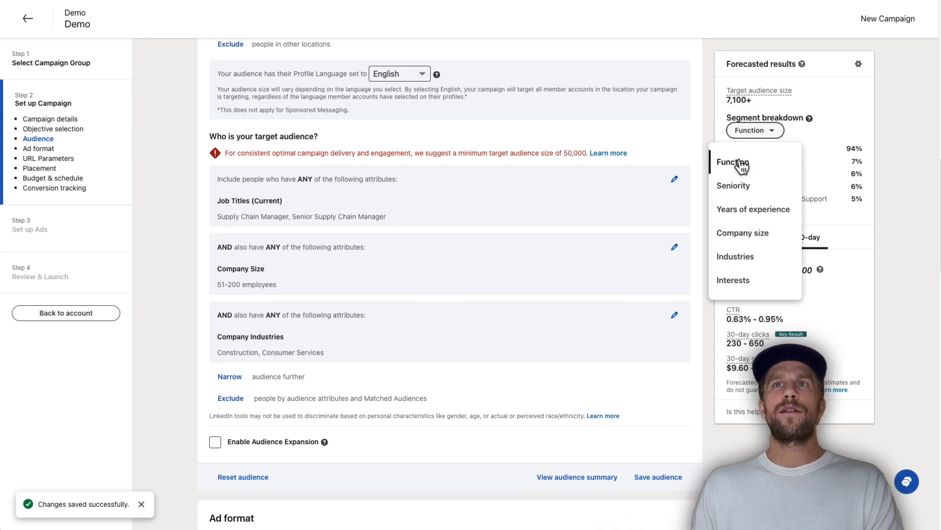
pyautogui.click(734, 186)
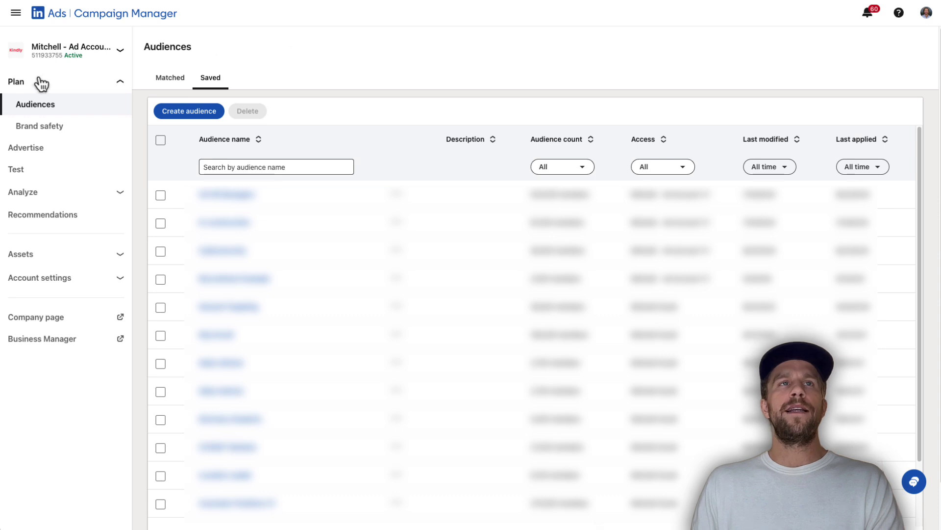
# Create a new audience from the saved audiences list and dismiss the introductory notice.
pyautogui.click(74, 86)
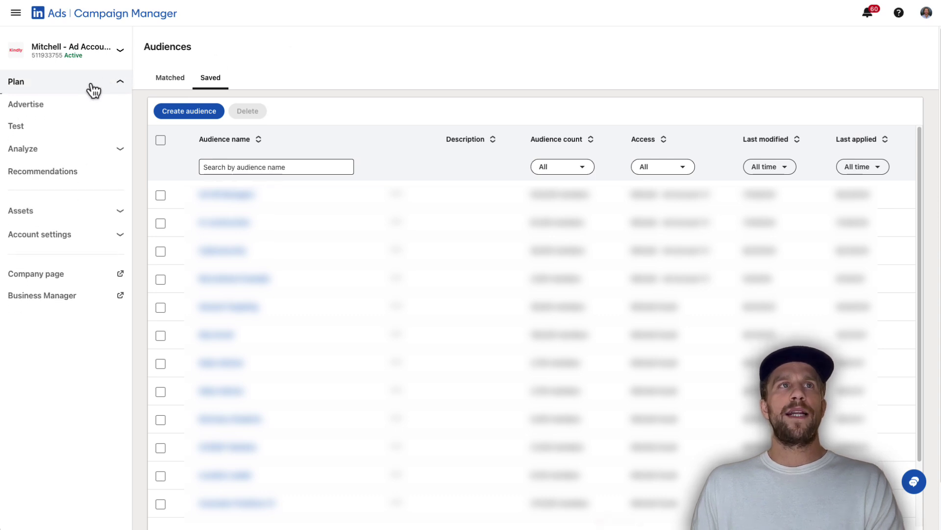
pyautogui.click(93, 89)
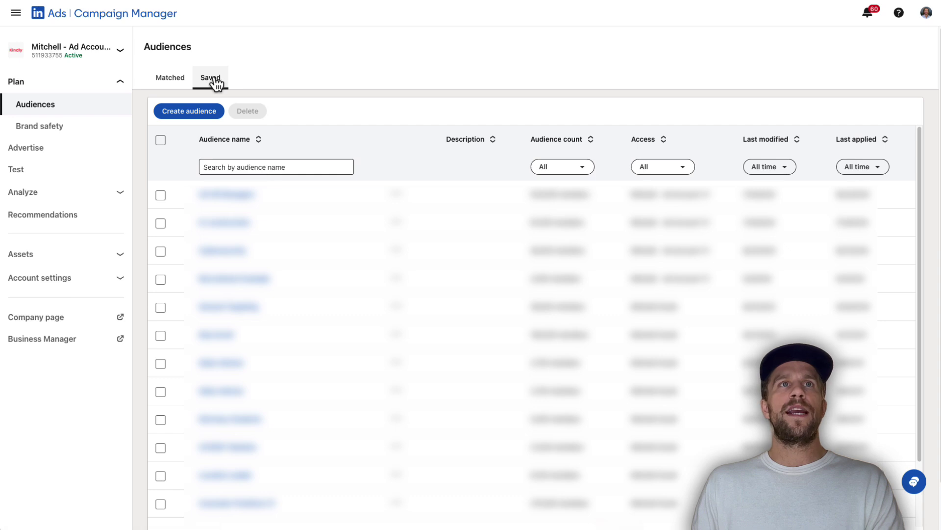
pyautogui.click(208, 111)
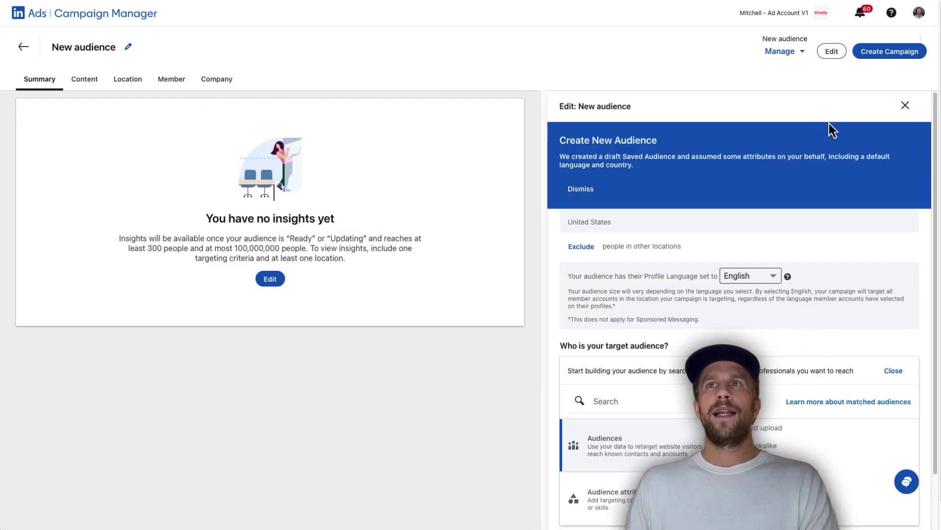
pyautogui.click(579, 191)
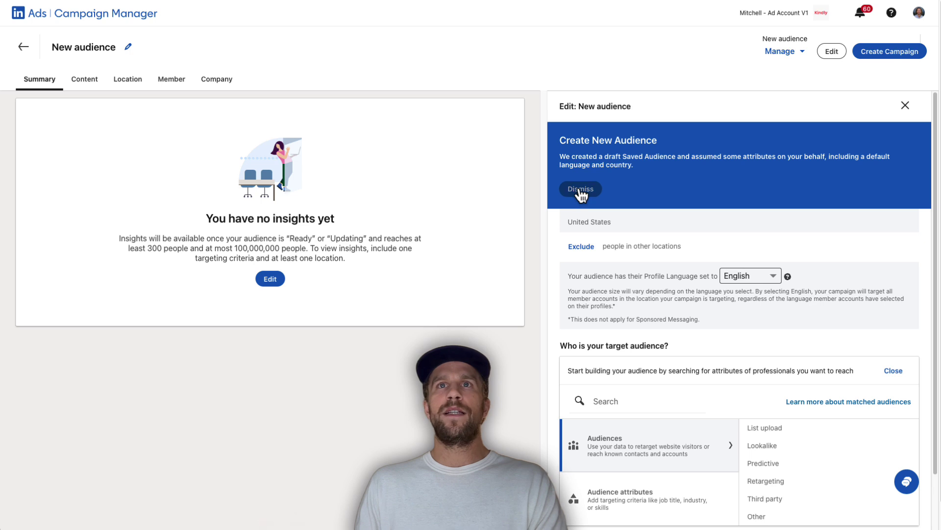
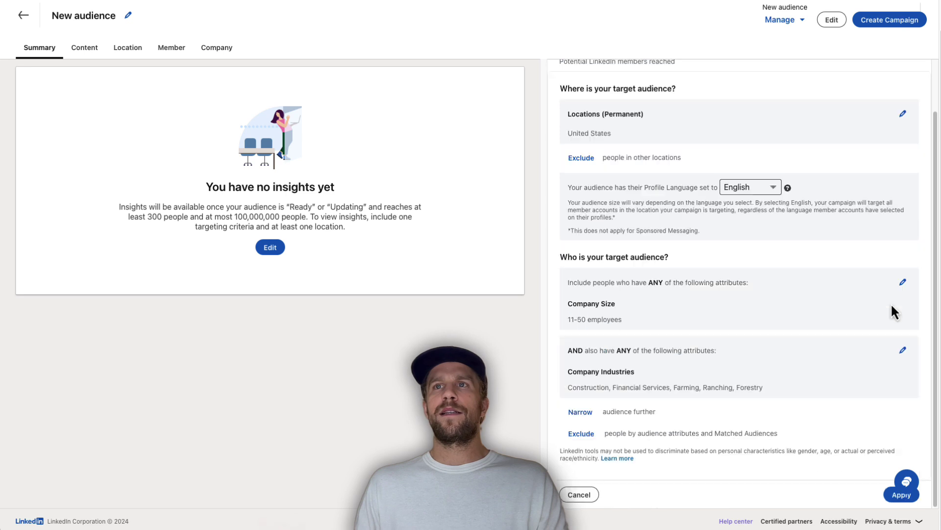
# Narrow the new audience with an AND condition for the current job title Software Engineer.
pyautogui.scroll(2, 733, 321)
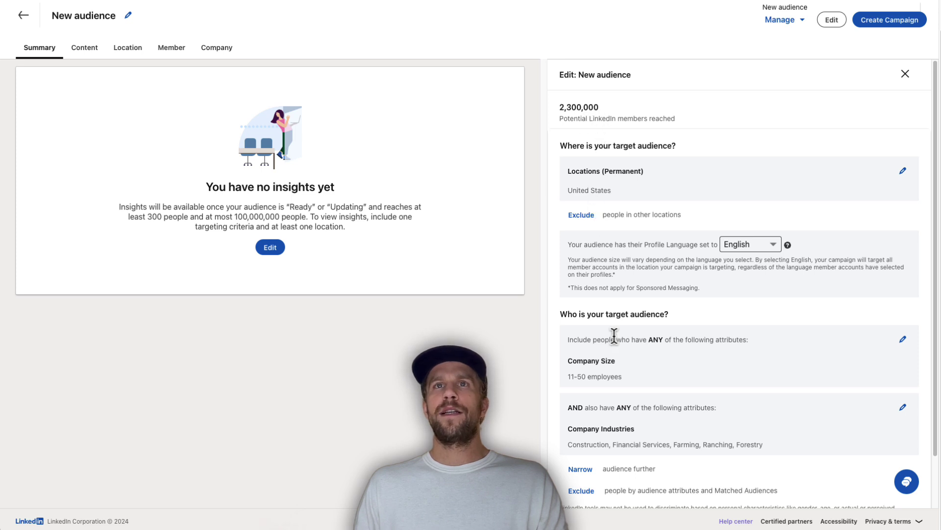
pyautogui.scroll(-2, 614, 337)
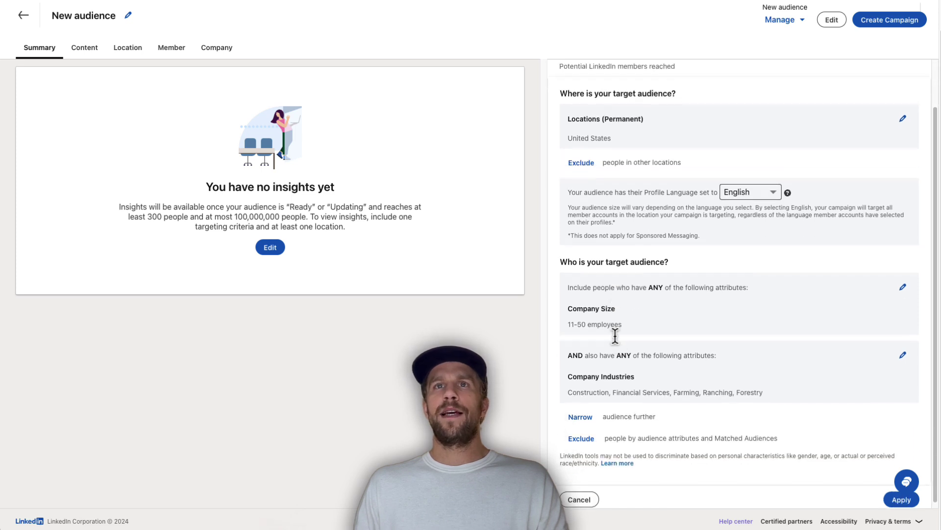
pyautogui.click(582, 416)
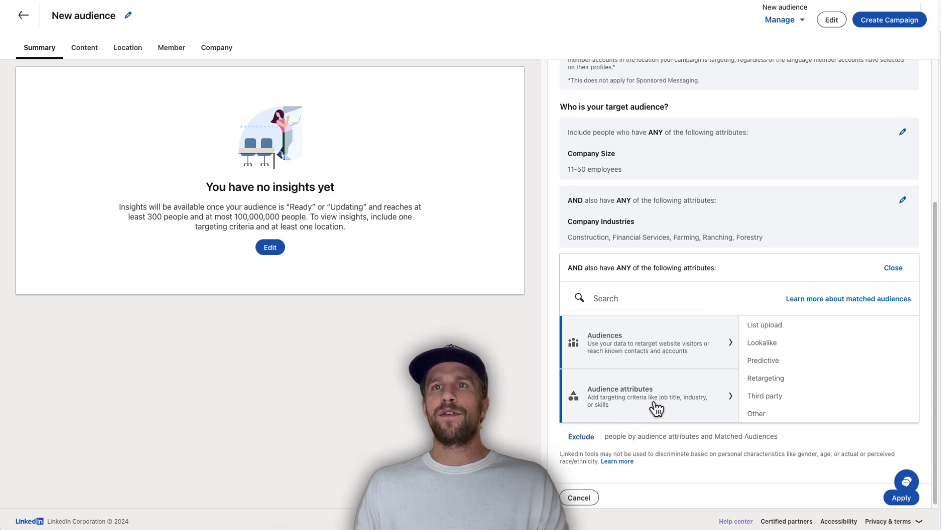
pyautogui.click(656, 408)
pyautogui.click(774, 388)
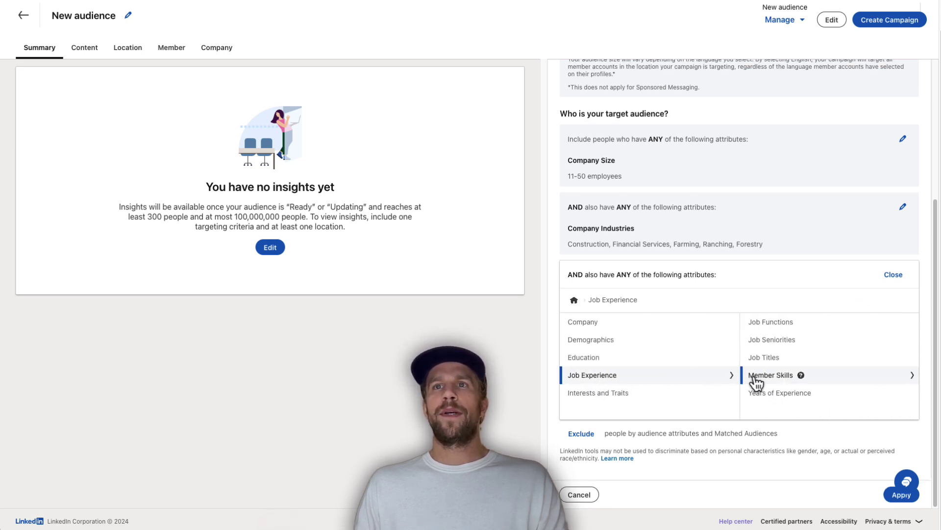
pyautogui.click(754, 361)
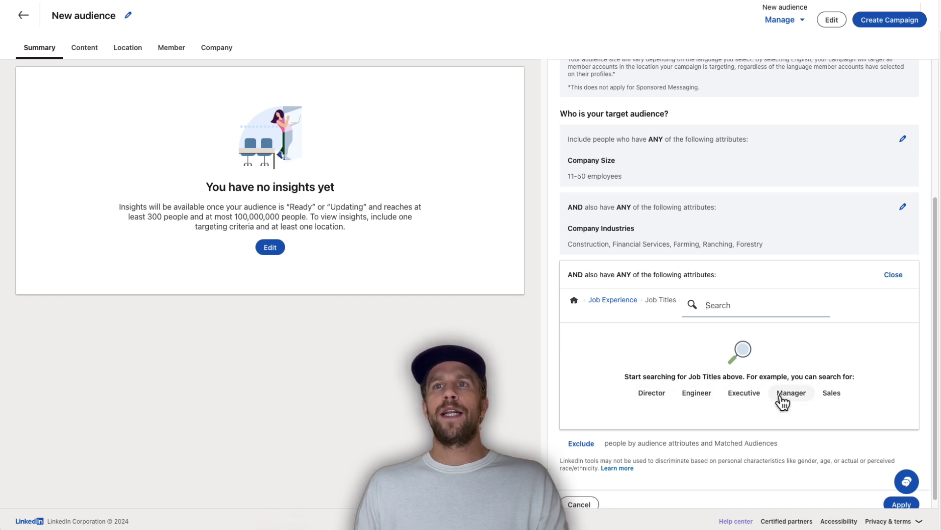
pyautogui.click(697, 393)
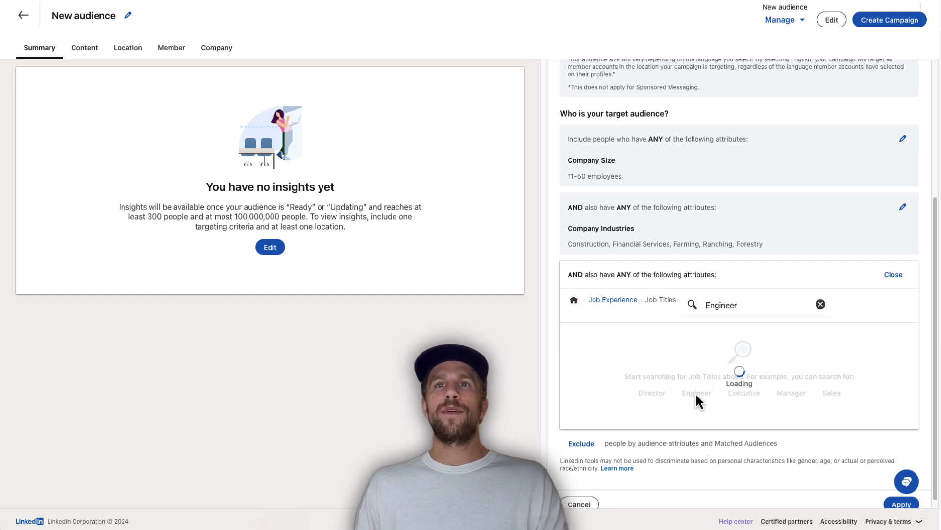
pyautogui.click(574, 374)
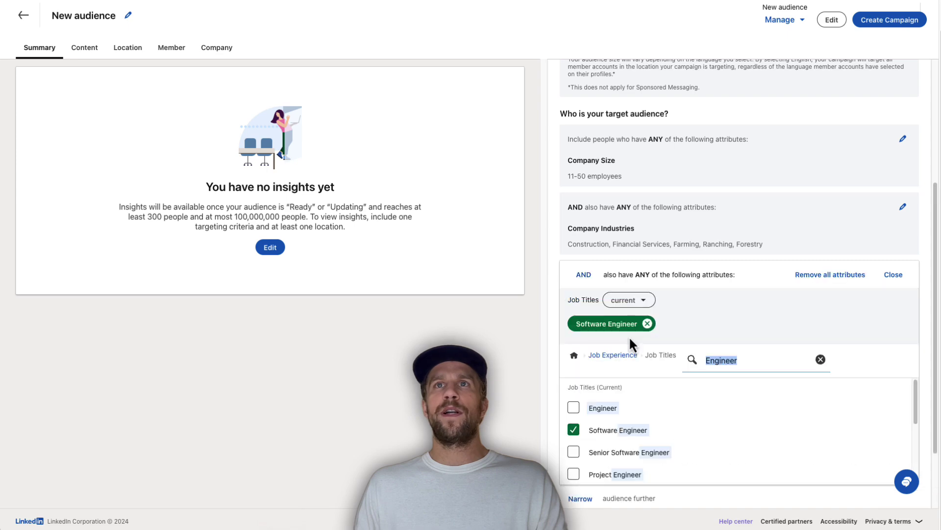
# Add the suggested titles Full Stack Engineer and Software Development Specialist to the job titles condition and finish editing it.
pyautogui.scroll(4, 667, 284)
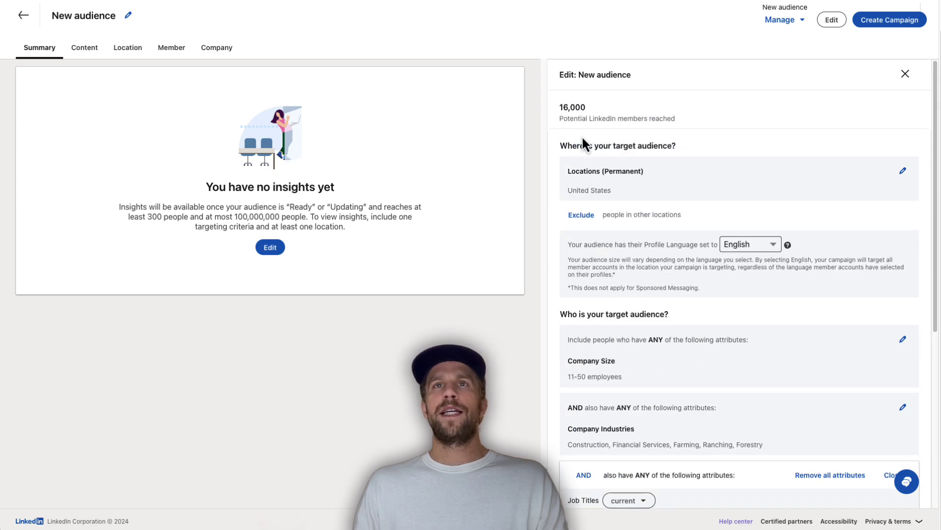
pyautogui.scroll(-5, 667, 358)
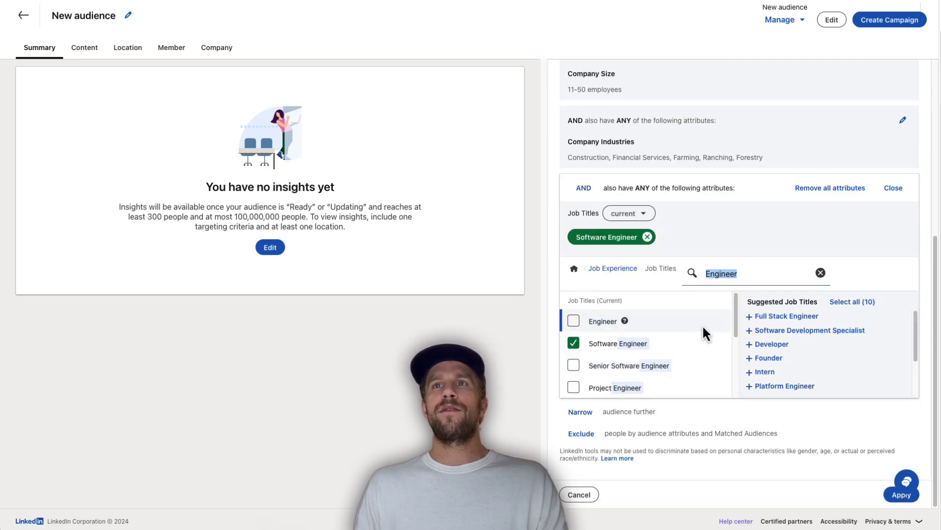
pyautogui.click(749, 317)
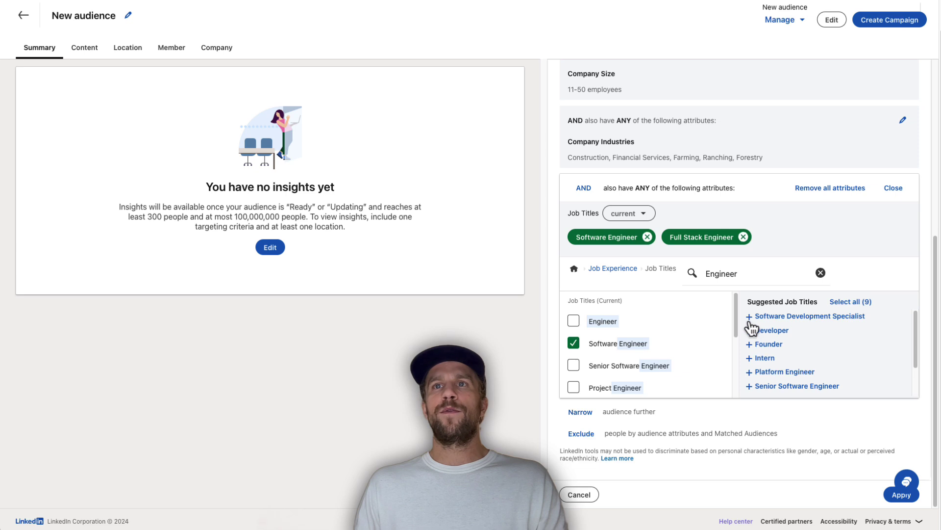
pyautogui.click(750, 319)
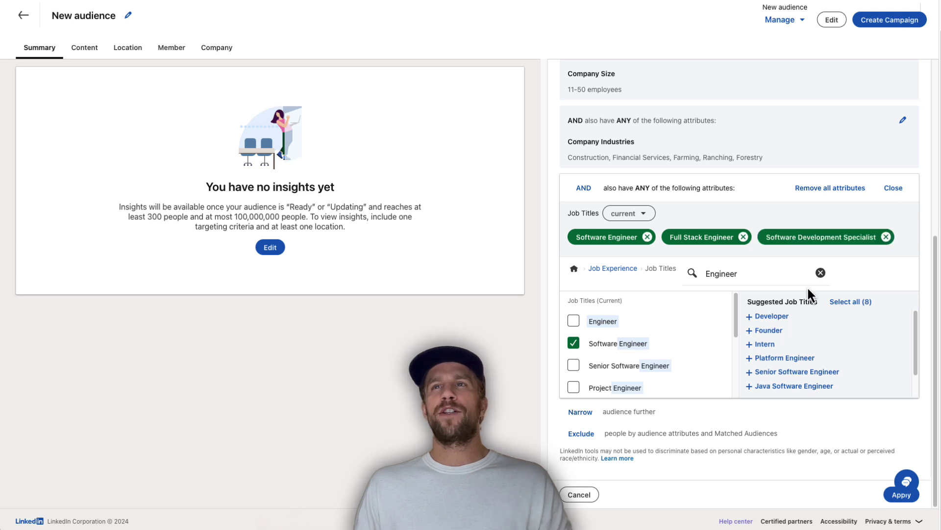
pyautogui.click(893, 188)
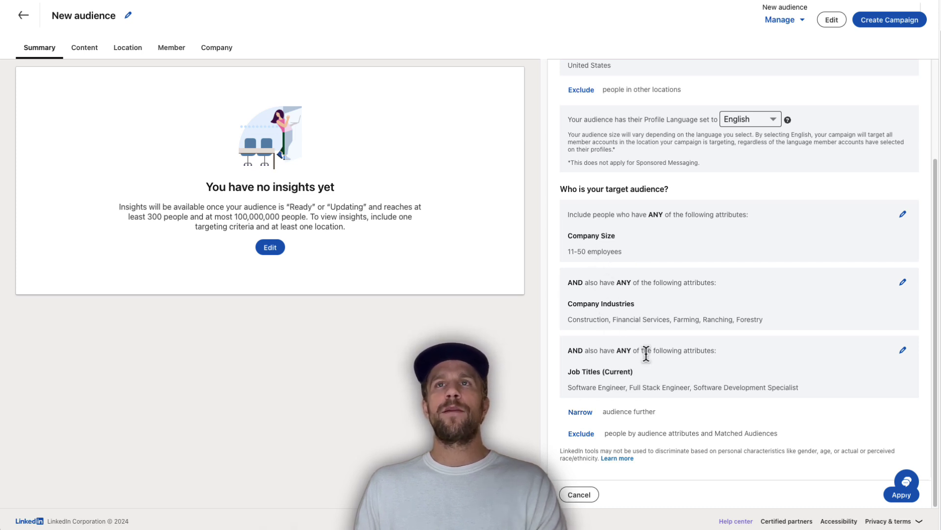
# Review the new audience's targeting criteria and apply them to generate its insights.
pyautogui.scroll(3, 646, 351)
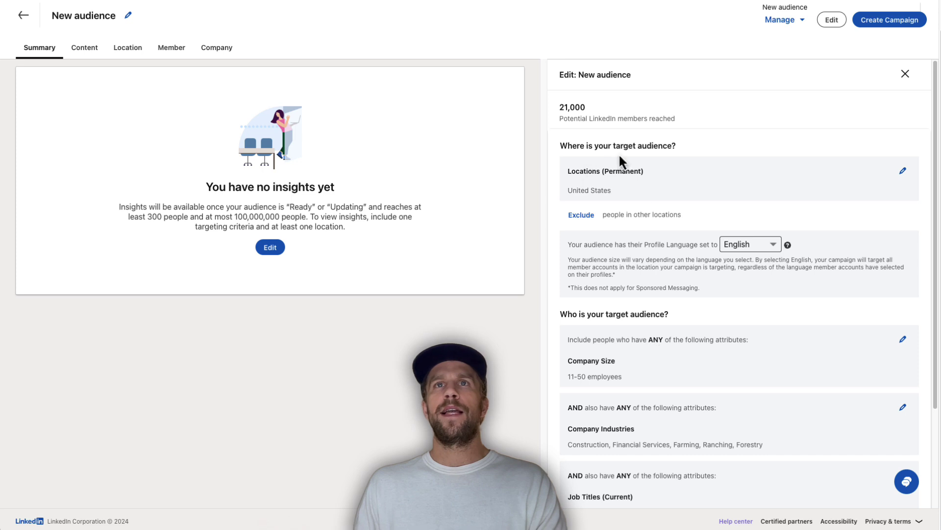
pyautogui.scroll(-3, 706, 309)
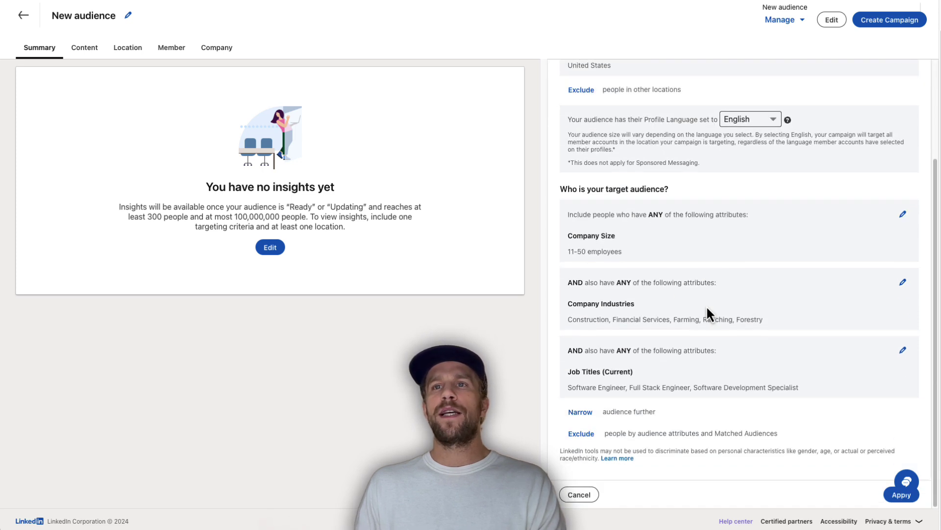
pyautogui.click(897, 500)
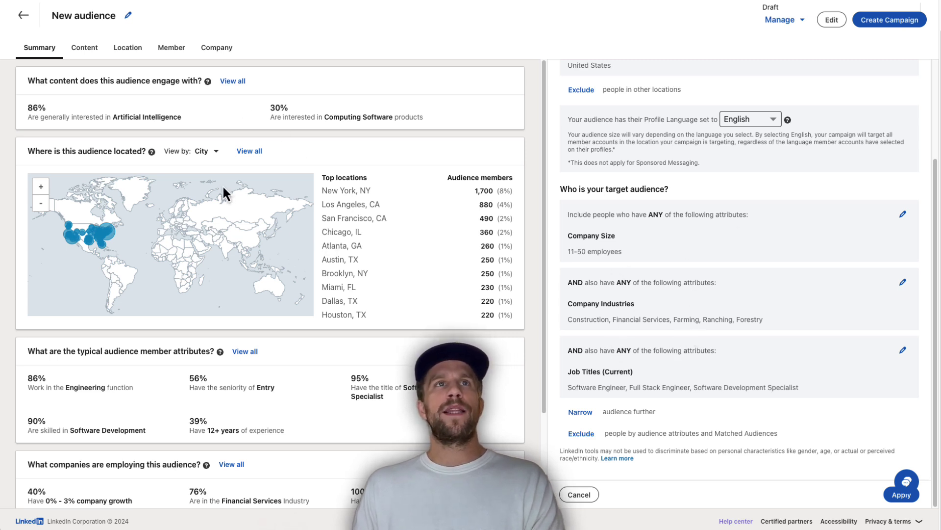
# Examine the audience's member insights, including seniority, skills and job titles.
pyautogui.click(171, 48)
pyautogui.scroll(-10, 281, 370)
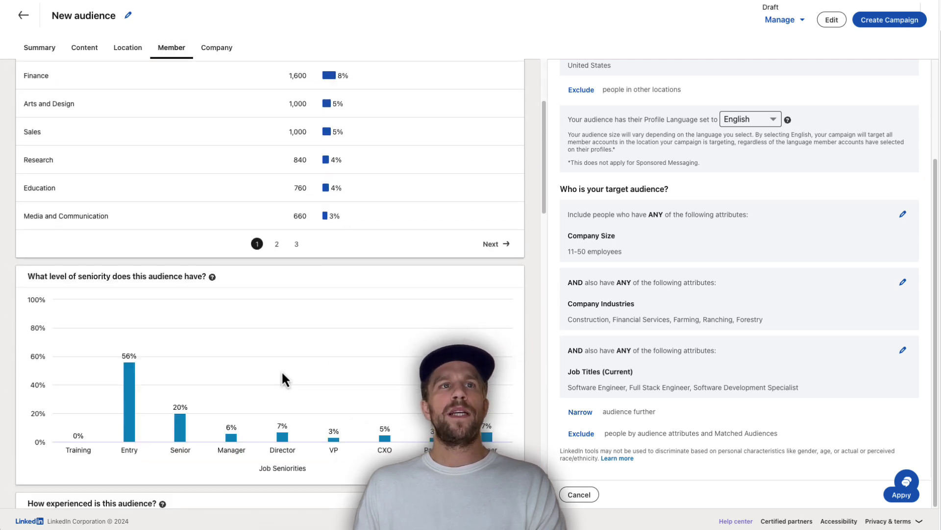
pyautogui.scroll(-15, 283, 373)
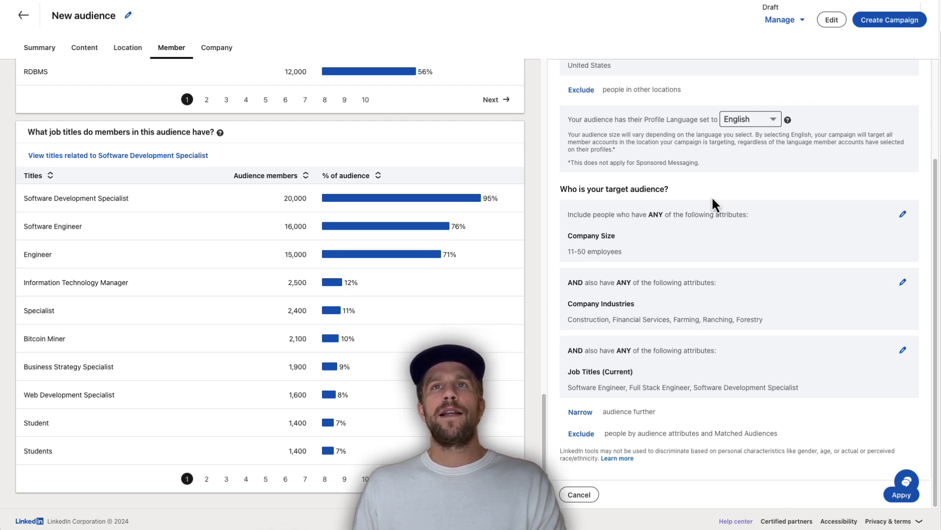
pyautogui.scroll(3, 666, 247)
pyautogui.scroll(-3, 664, 255)
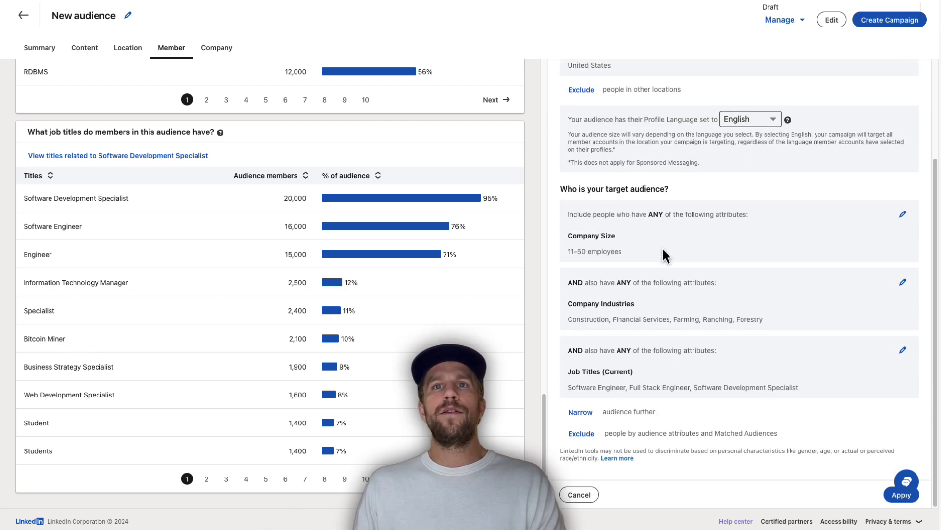
# Add an exclusion to the new audience for people with the current job title Student.
pyautogui.click(584, 434)
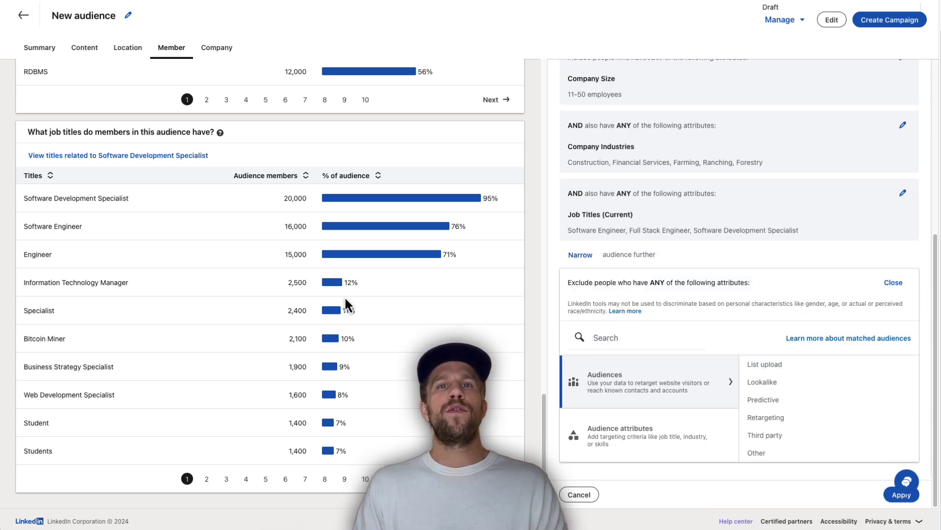
pyautogui.click(594, 340)
pyautogui.write('stud')
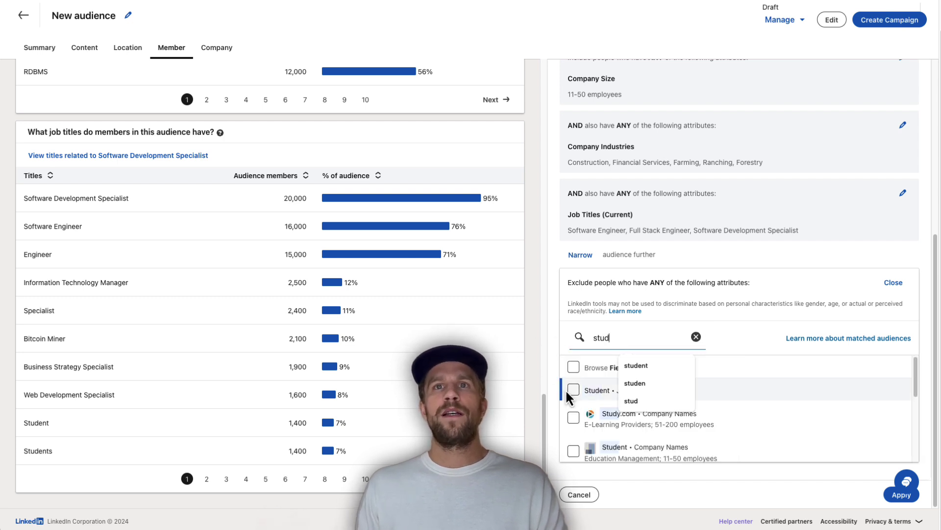
pyautogui.click(569, 391)
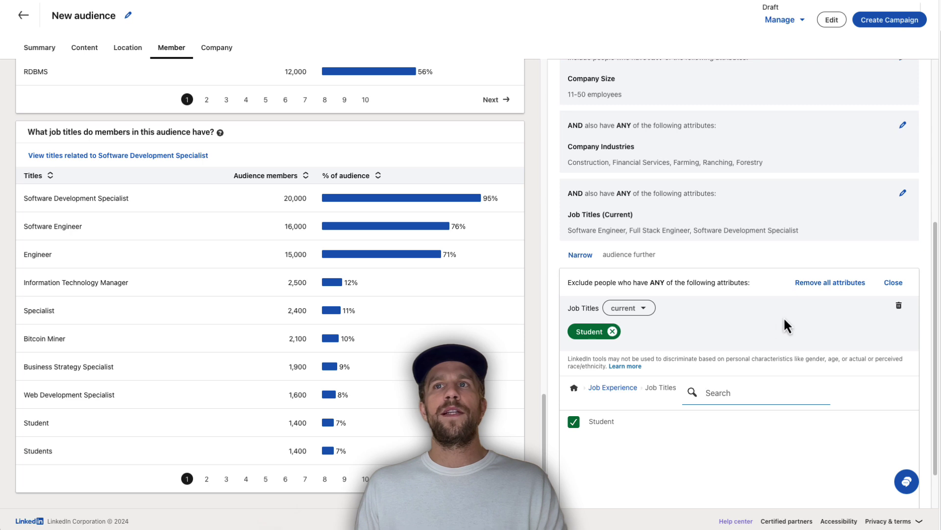
# Add the job title Bitcoin Miner to the exclusions and apply the changes to the audience.
pyautogui.click(738, 392)
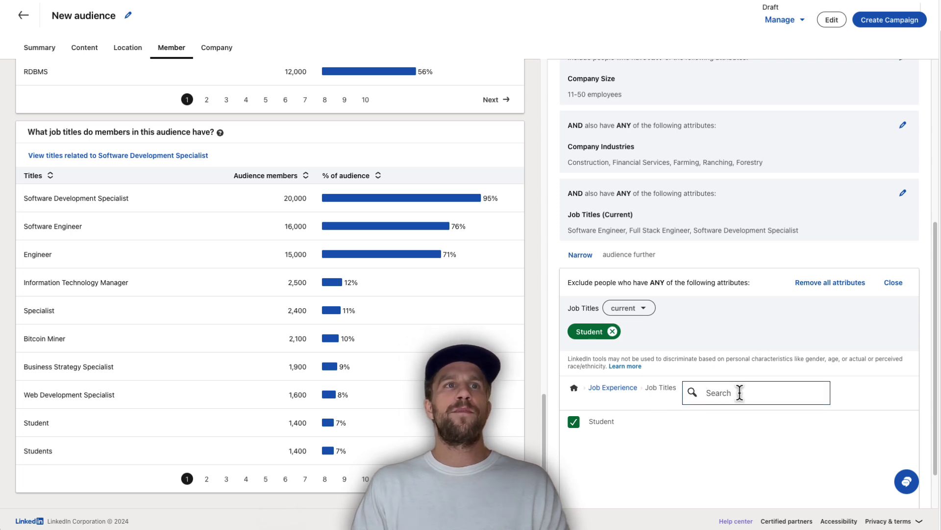
pyautogui.write('bit')
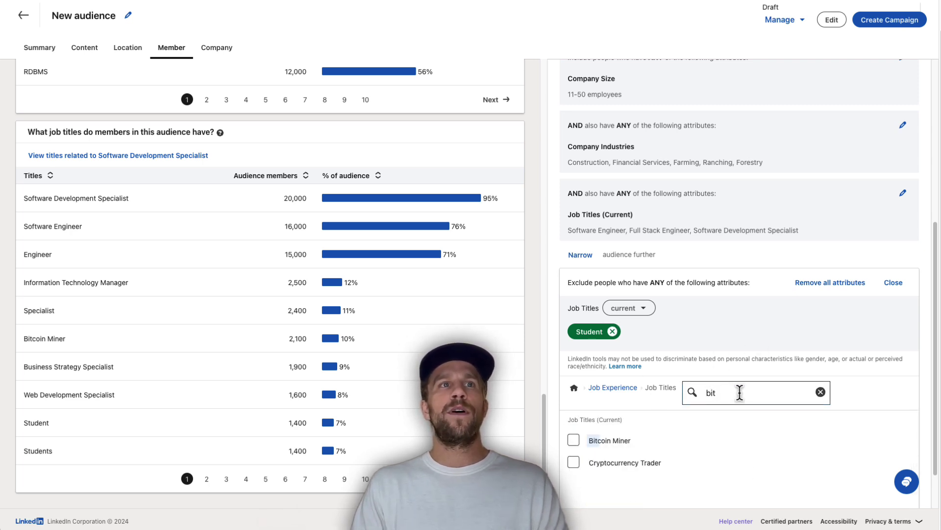
pyautogui.write('coin')
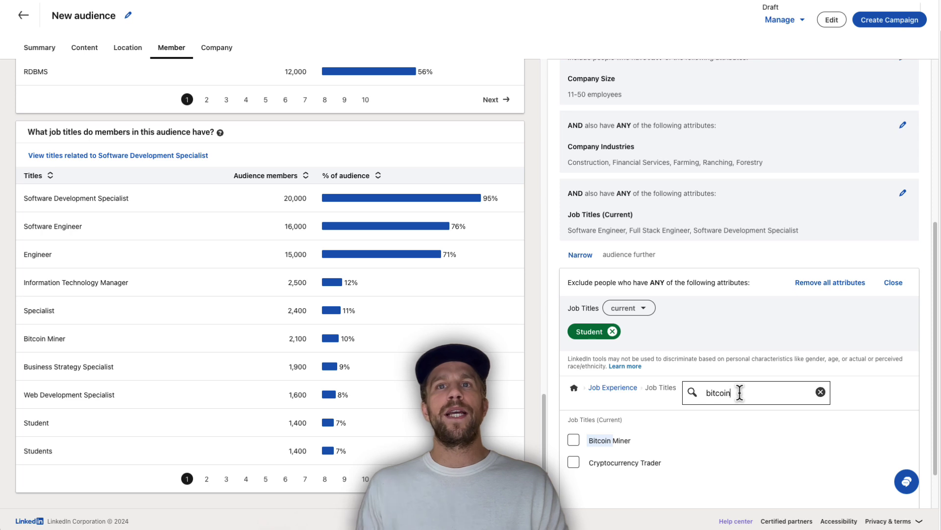
pyautogui.click(573, 439)
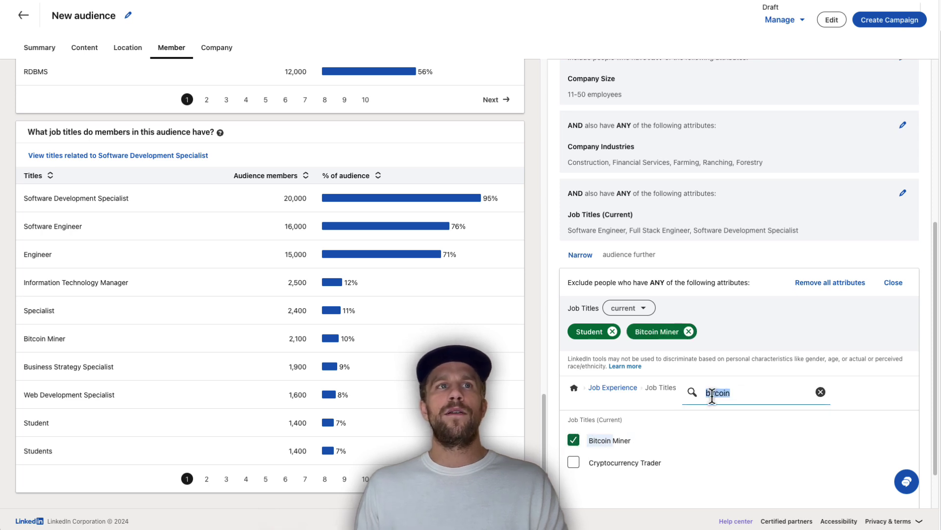
pyautogui.scroll(-1, 882, 432)
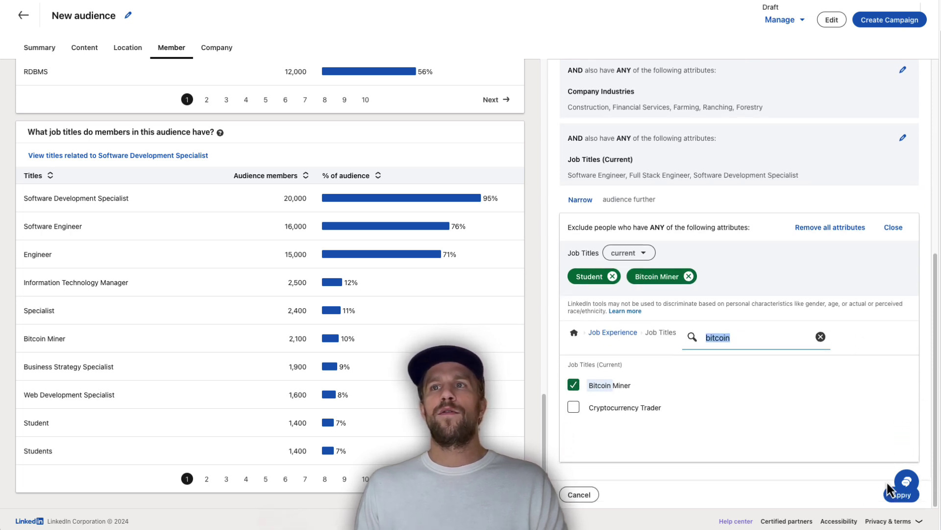
pyautogui.click(894, 499)
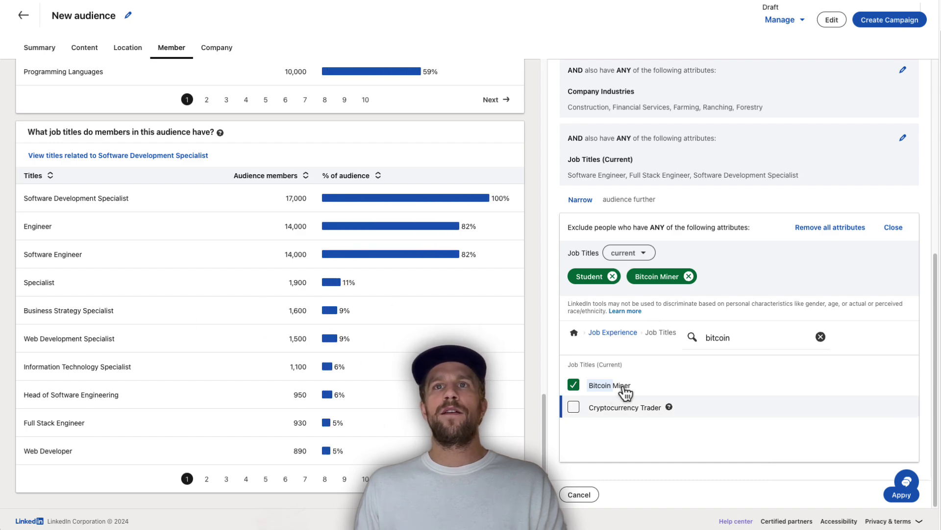
# Review the audience's updated size and criteria, then examine its company insights, including company sizes and employers.
pyautogui.scroll(6, 666, 289)
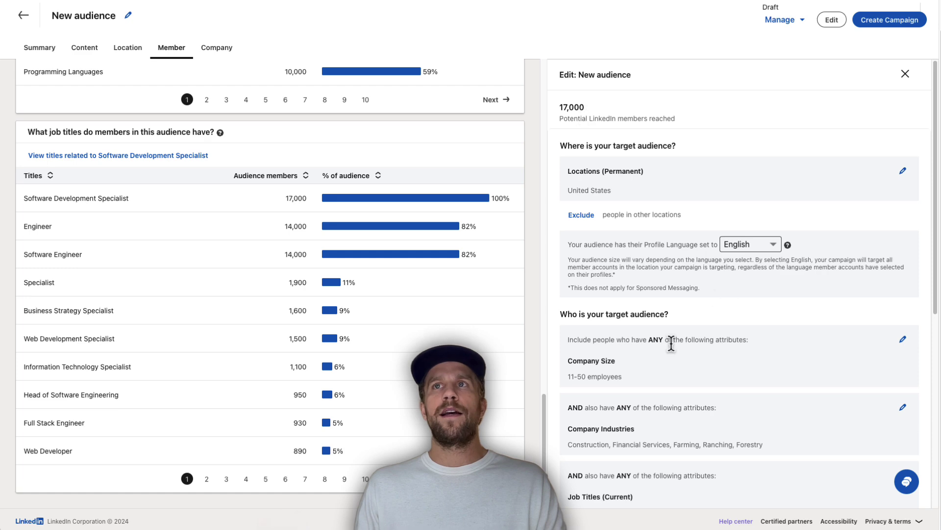
pyautogui.scroll(-6, 669, 351)
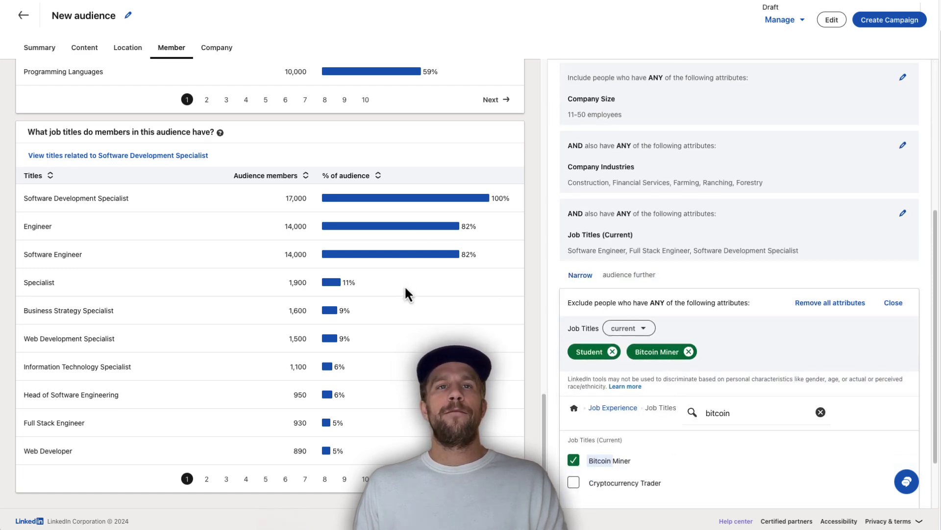
pyautogui.scroll(4, 401, 290)
pyautogui.scroll(2, 671, 216)
pyautogui.scroll(3, 671, 217)
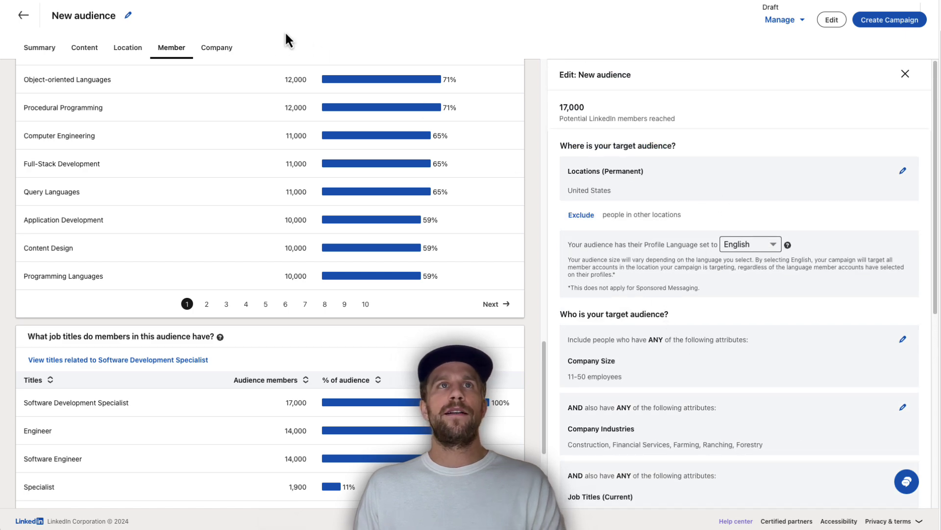
pyautogui.click(228, 52)
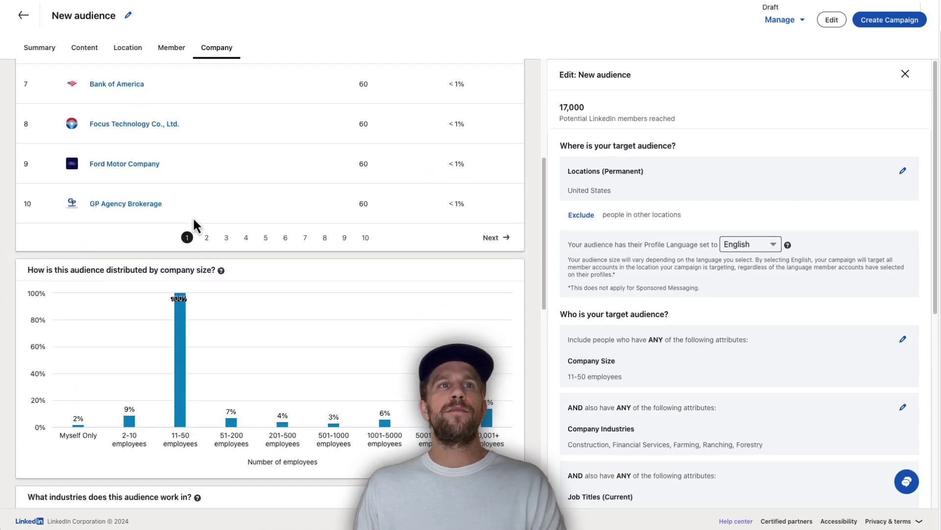
pyautogui.scroll(5, 170, 179)
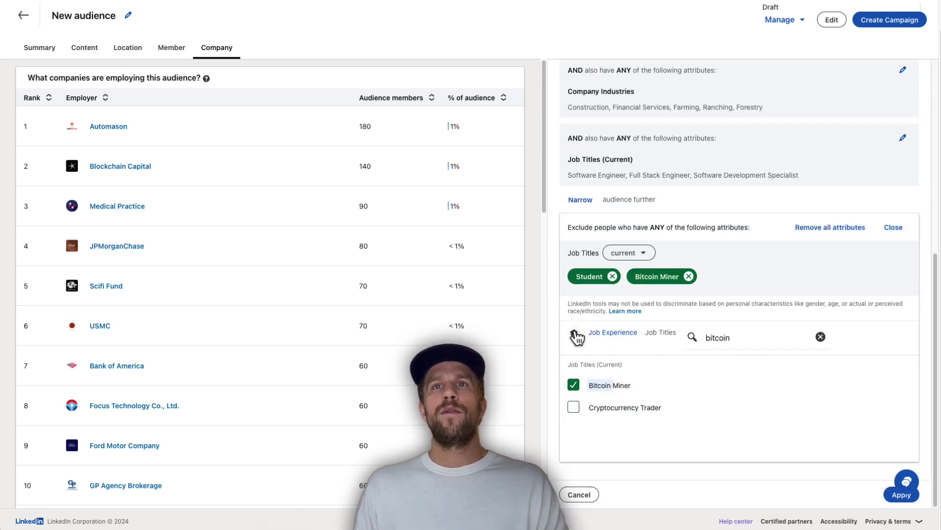
# Exclude people currently working at the company Bank of America and finish editing the exclusions.
pyautogui.click(574, 336)
pyautogui.click(633, 342)
pyautogui.write('ba')
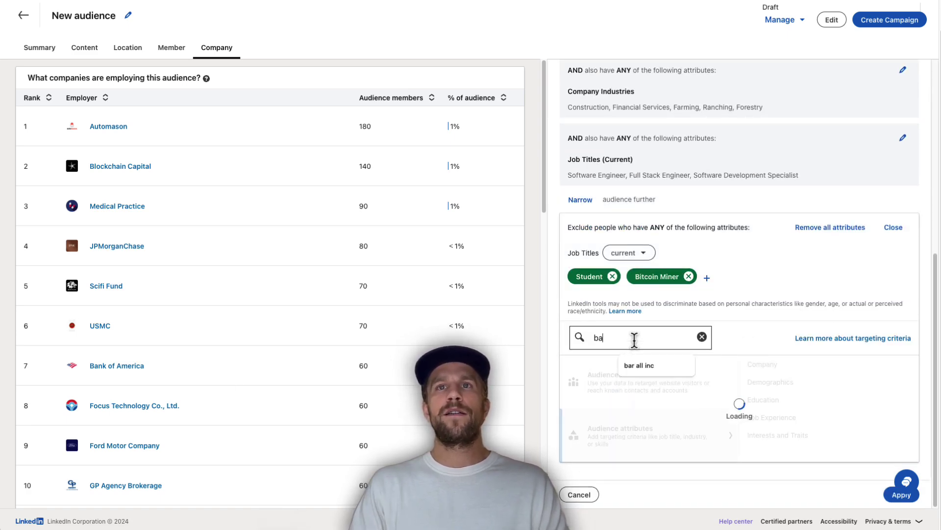
pyautogui.write('nk of am')
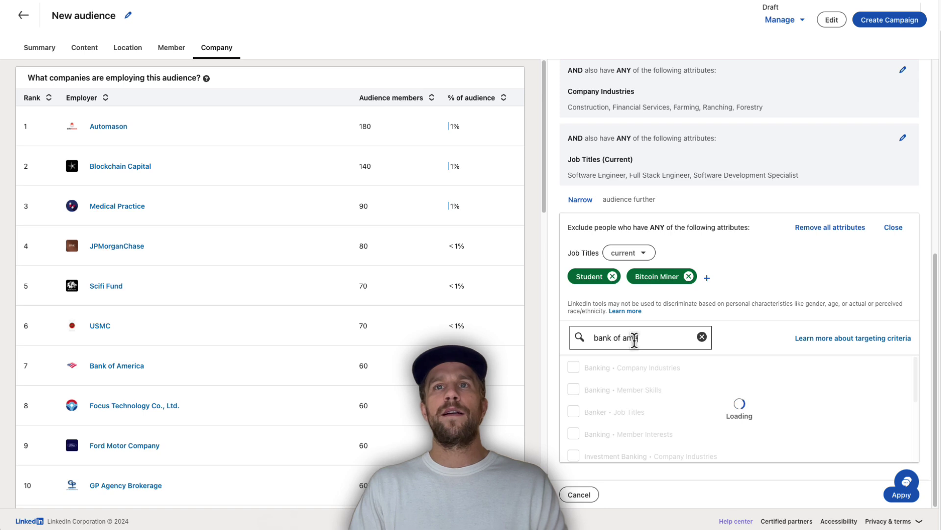
pyautogui.write('erica')
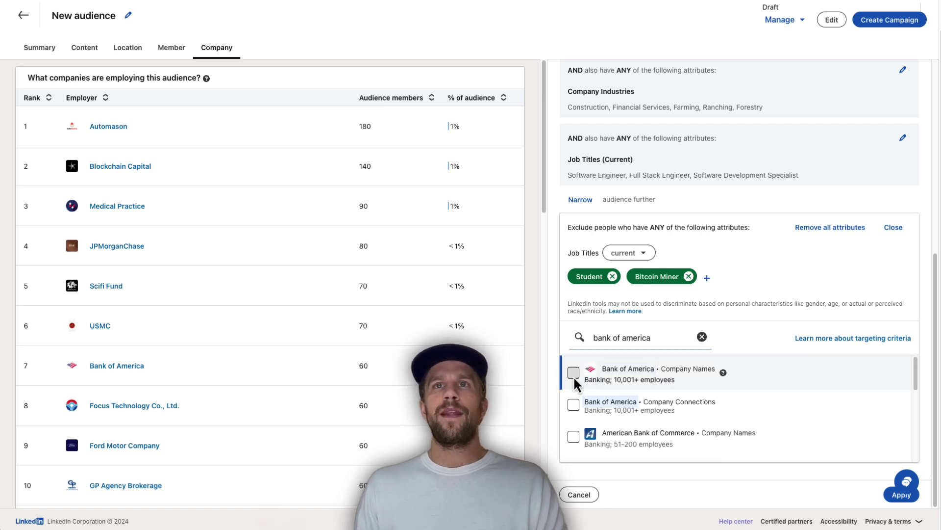
pyautogui.click(573, 374)
pyautogui.scroll(-1, 872, 329)
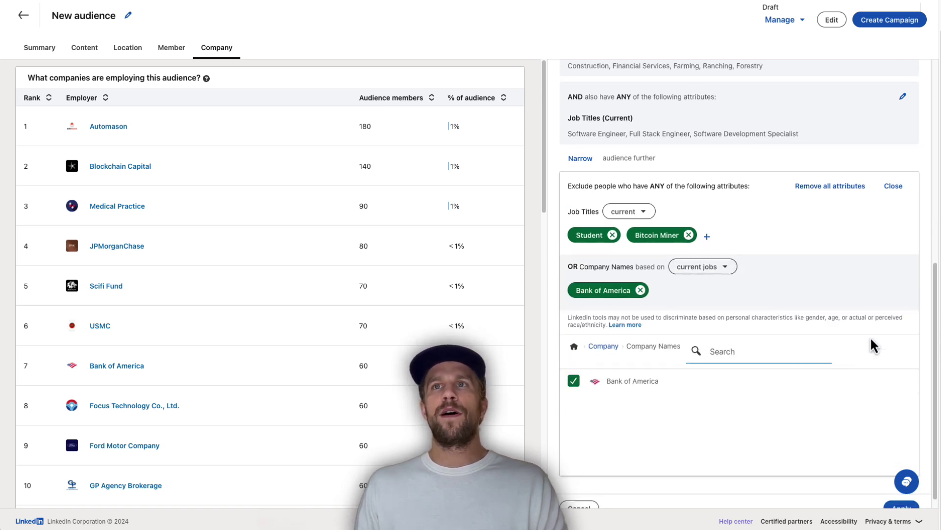
pyautogui.click(895, 176)
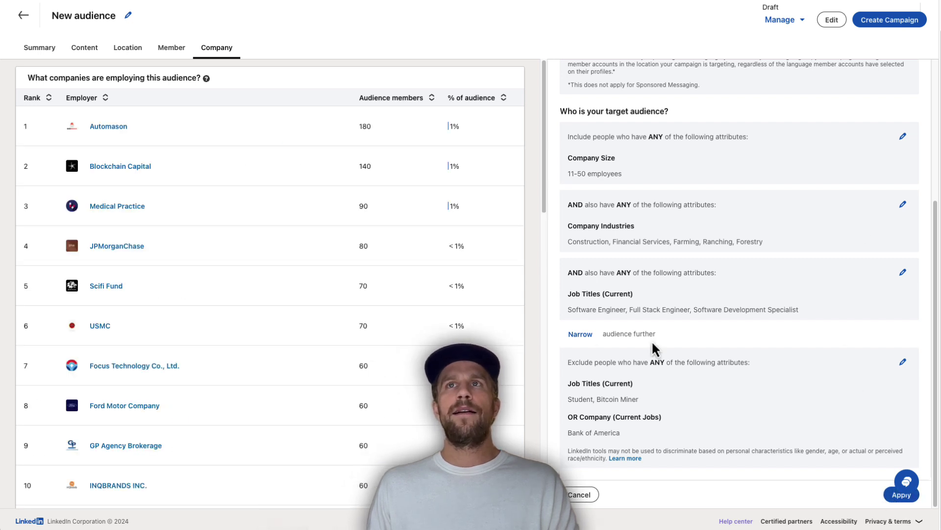
# Save the audience under the name "Software Engineers - USA".
pyautogui.scroll(4, 670, 343)
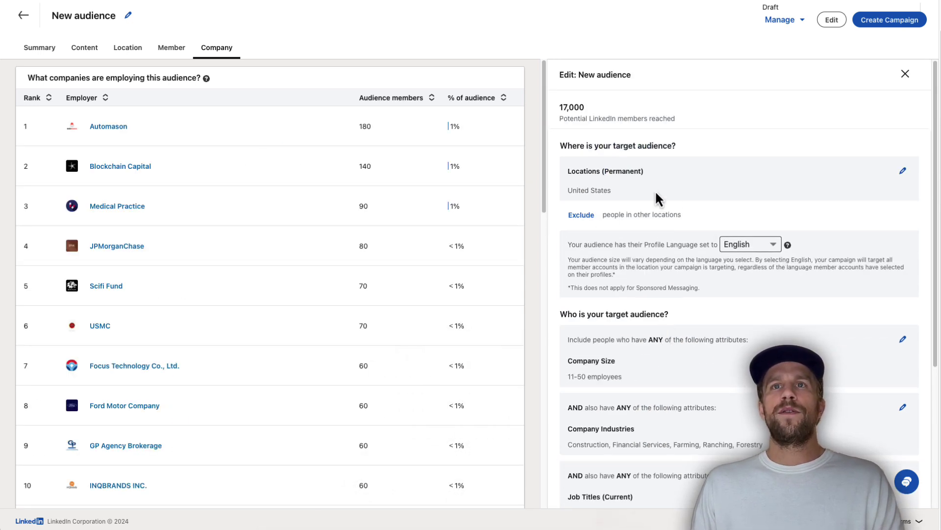
pyautogui.click(801, 25)
pyautogui.click(774, 54)
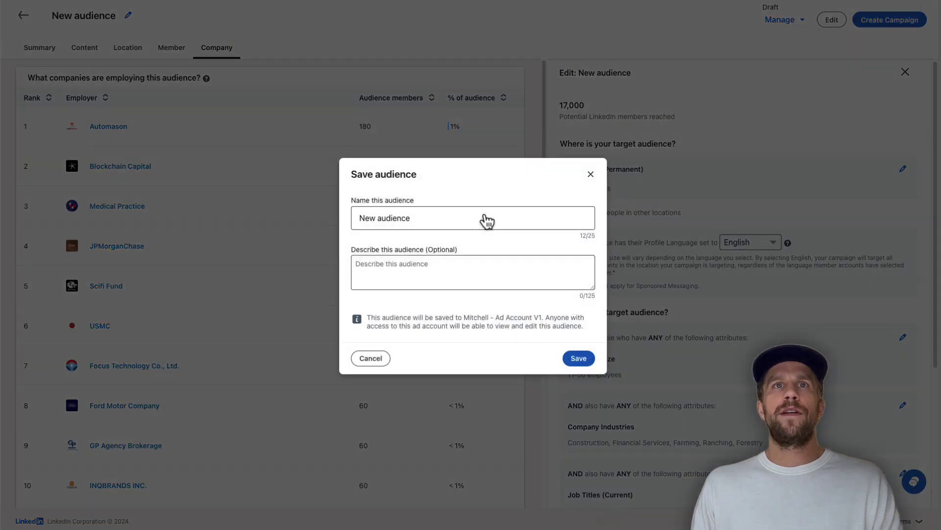
pyautogui.click(487, 222)
pyautogui.hotkey('ctrl', 'a')
pyautogui.write('Software Engineers - USA')
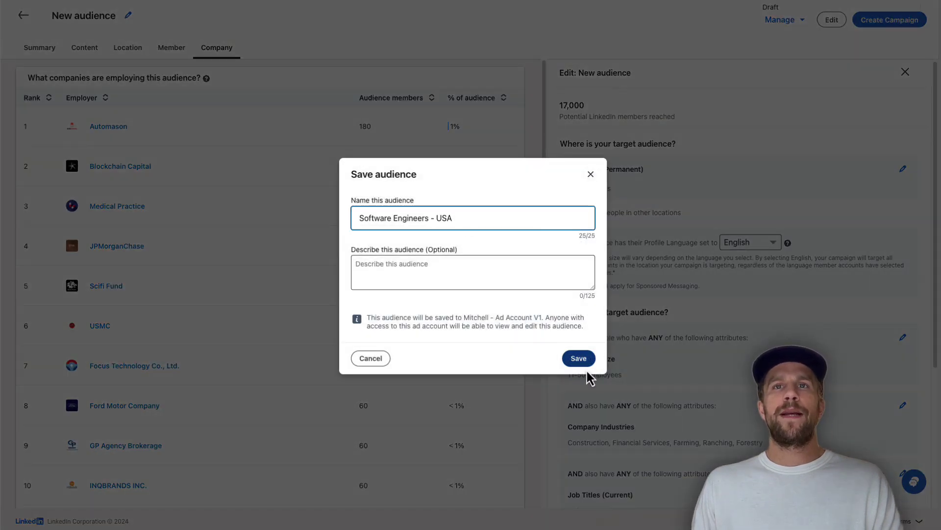
pyautogui.click(579, 358)
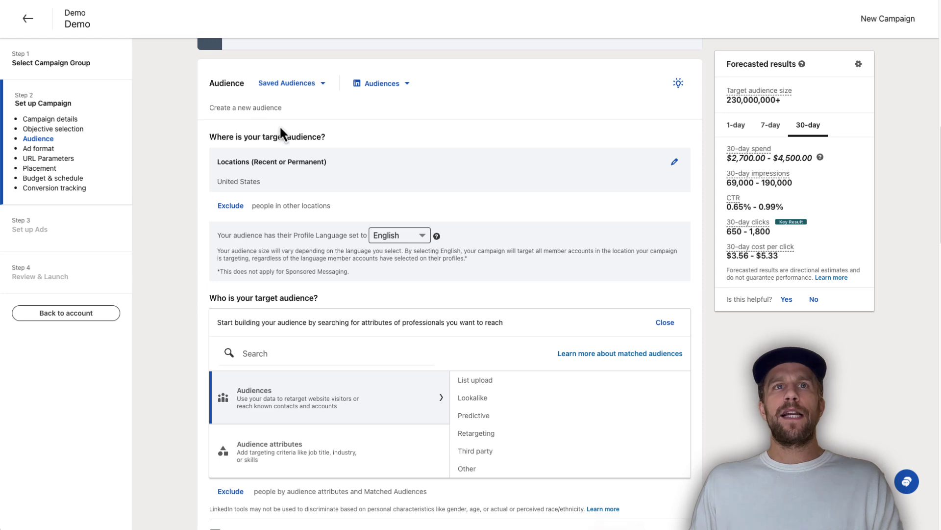
# Load the saved audience Software Engineers - USA into the Demo campaign, replacing its existing targeting selections.
pyautogui.scroll(-1, 276, 295)
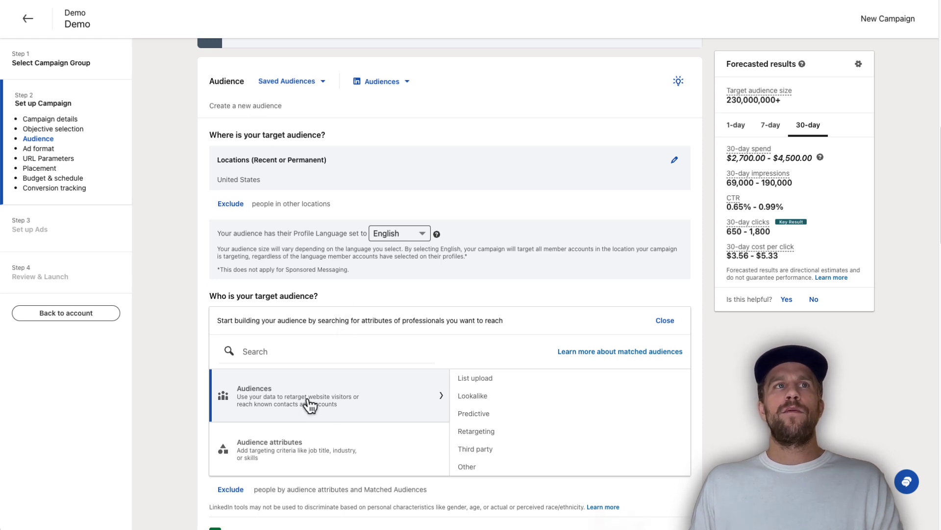
pyautogui.click(302, 82)
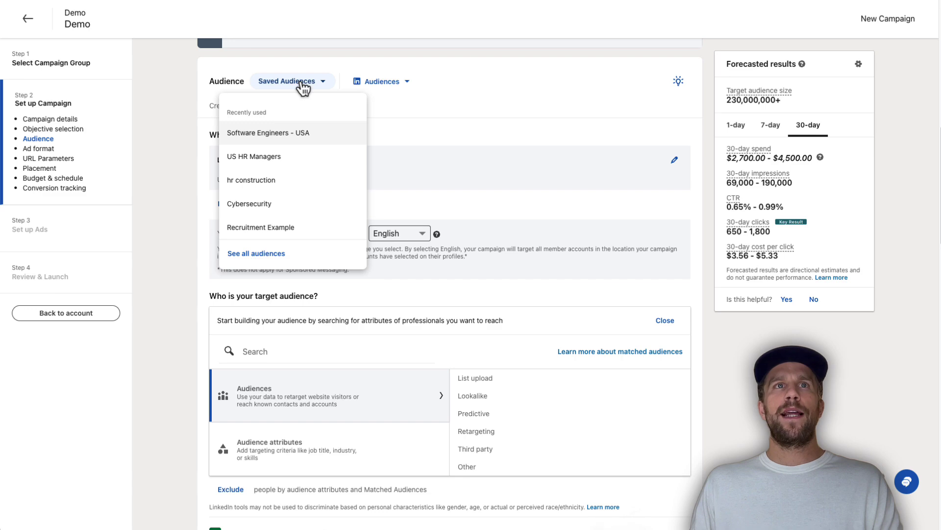
pyautogui.click(287, 139)
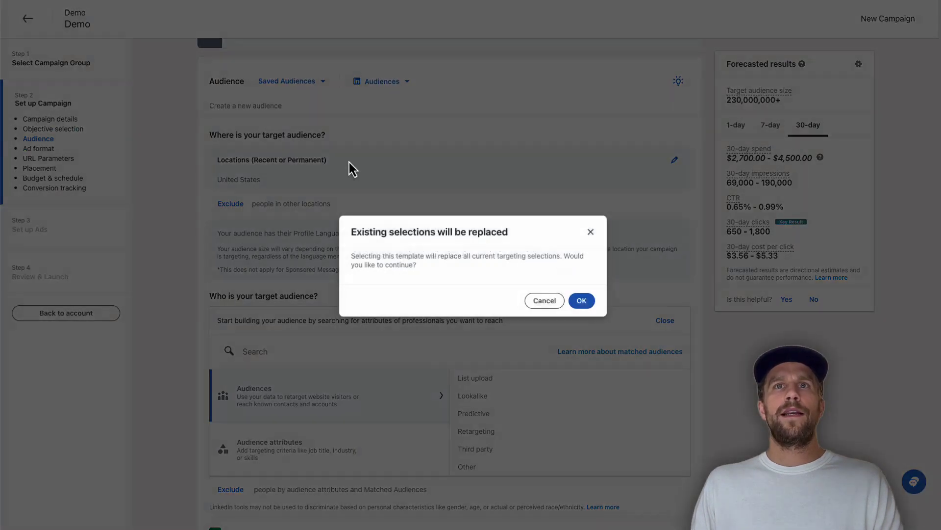
pyautogui.click(578, 300)
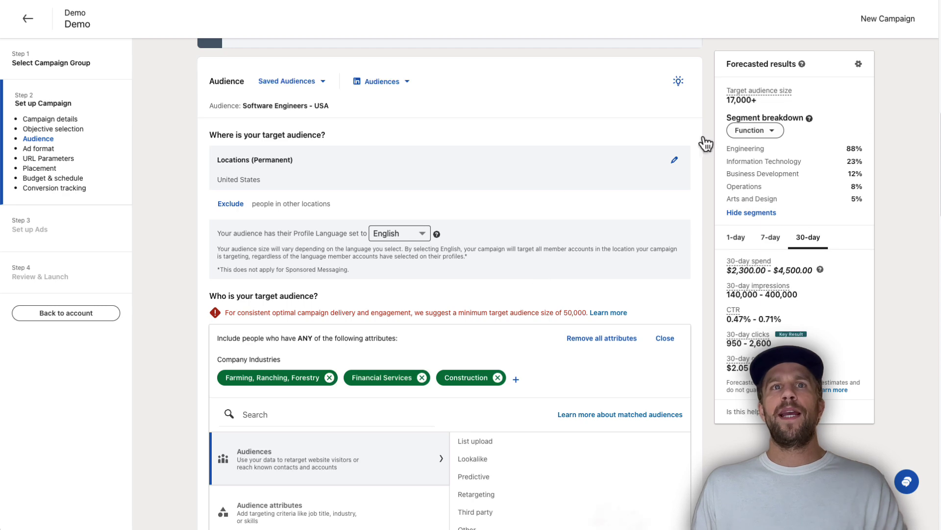
# Finish editing the campaign's company industries condition, review the loaded criteria and turn off Audience Expansion.
pyautogui.click(665, 338)
pyautogui.scroll(-4, 535, 289)
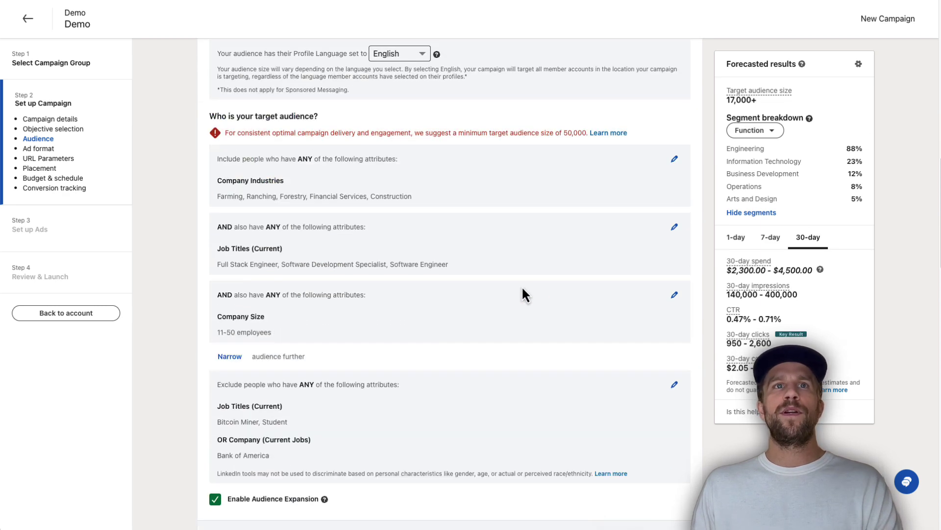
pyautogui.scroll(1, 401, 286)
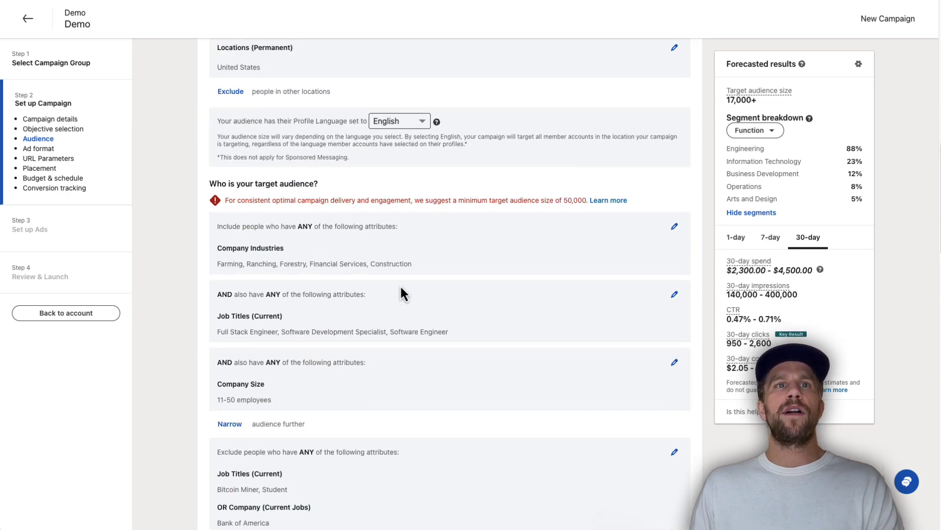
pyautogui.scroll(-3, 400, 285)
pyautogui.click(216, 417)
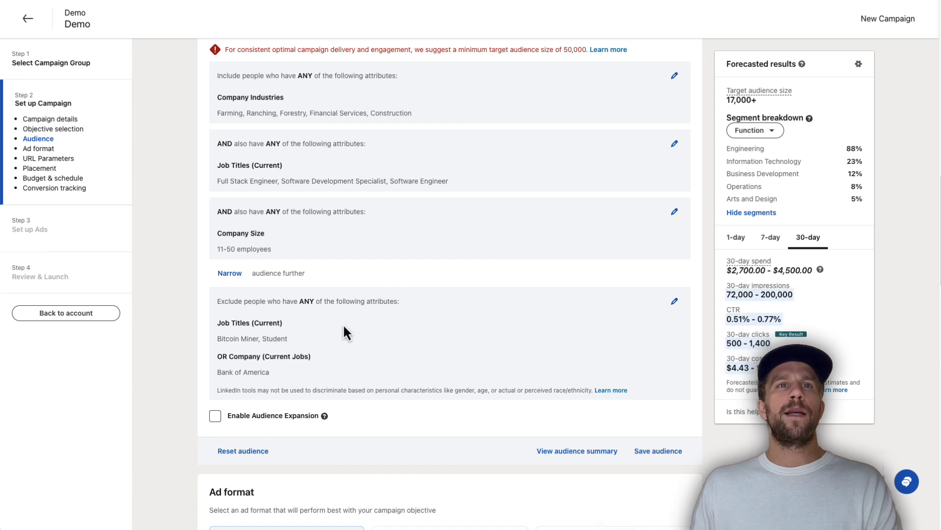
pyautogui.scroll(2, 339, 314)
pyautogui.scroll(3, 336, 307)
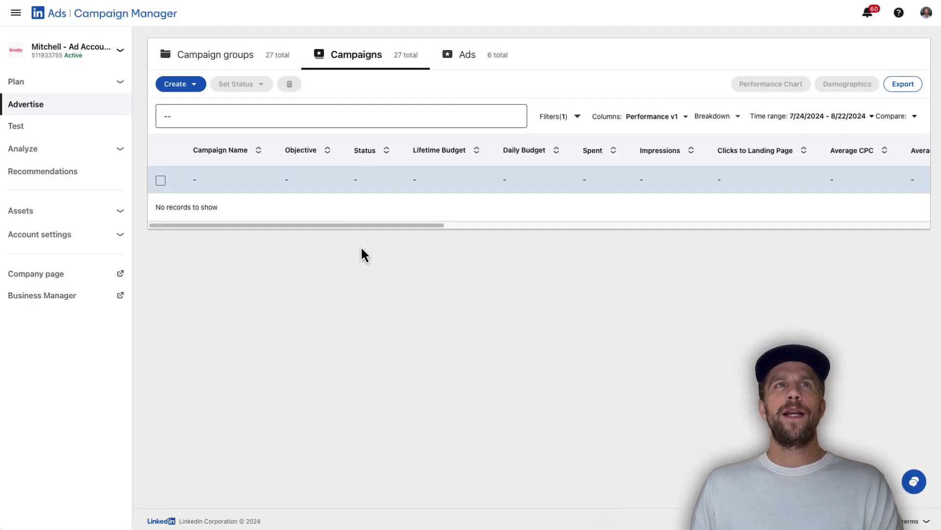
# Start a new matched audience that retargets by website.
pyautogui.click(90, 87)
pyautogui.click(58, 105)
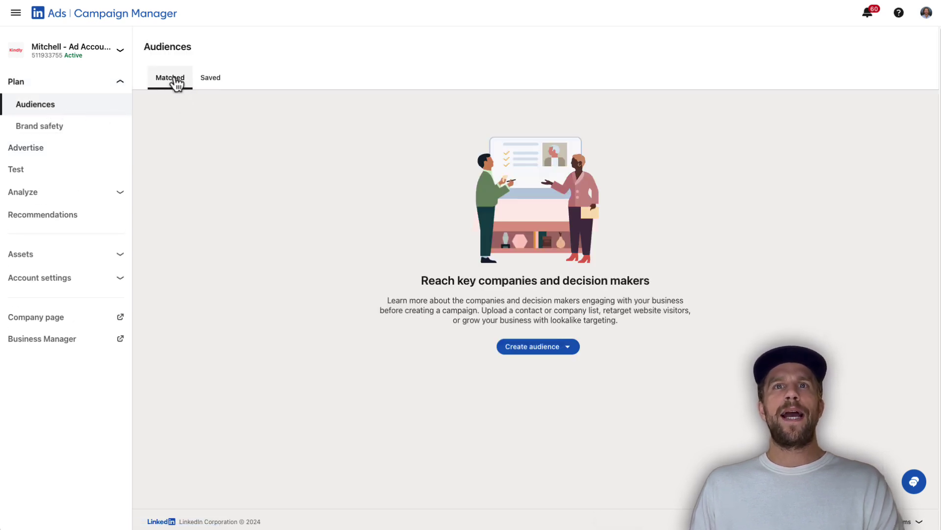
pyautogui.click(552, 349)
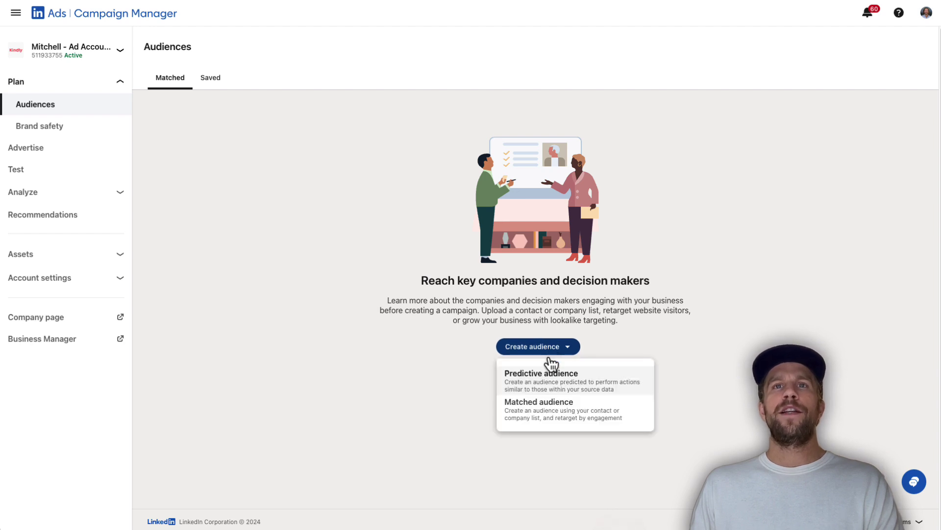
pyautogui.click(551, 416)
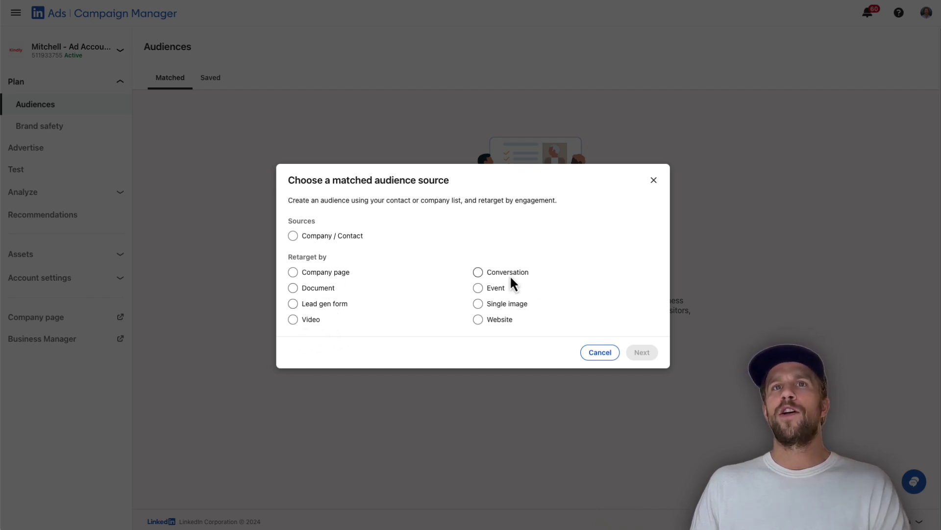
pyautogui.click(498, 319)
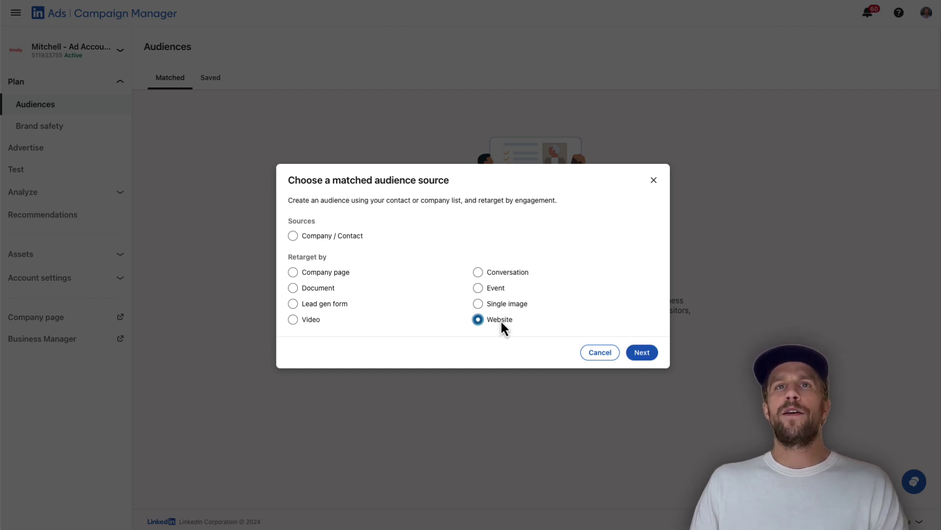
pyautogui.click(651, 357)
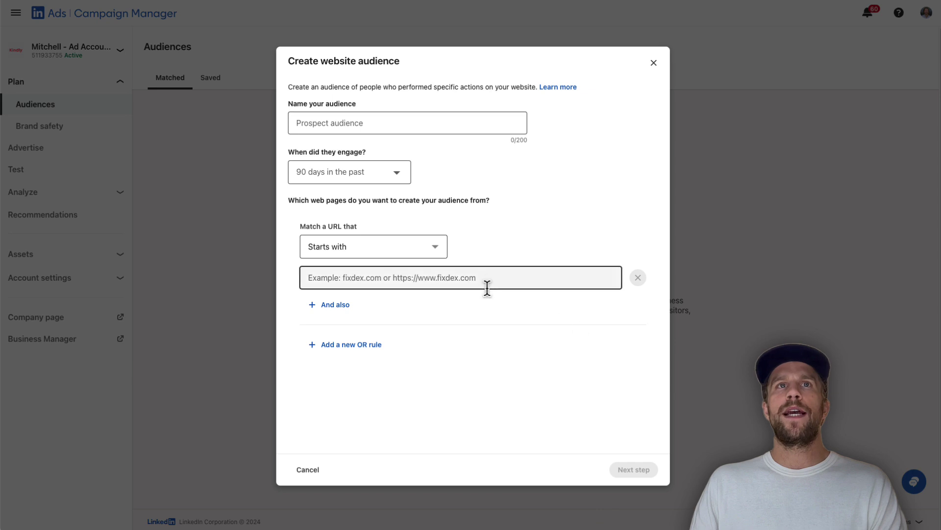
# Set the engagement window to 180 days in the past and match URLs that contain the advertiser's website domain.
pyautogui.click(350, 176)
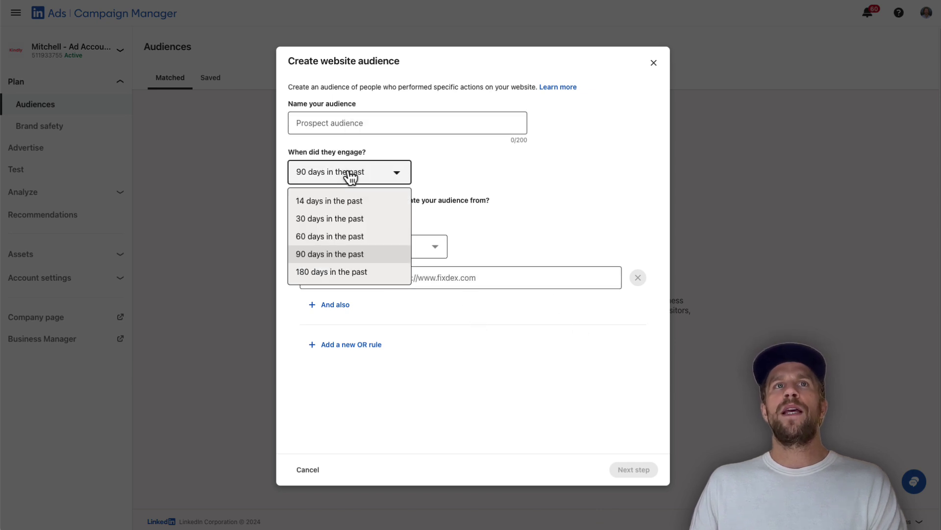
pyautogui.click(327, 277)
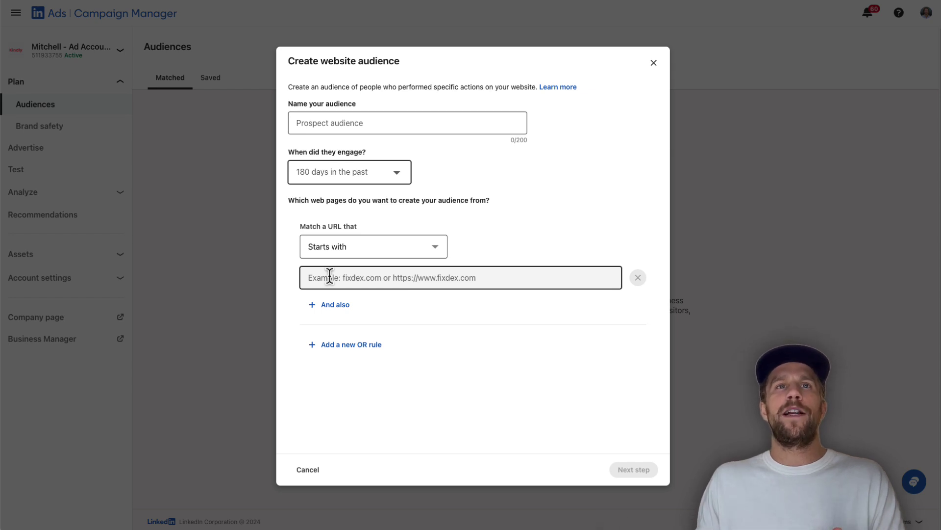
pyautogui.click(364, 279)
pyautogui.click(431, 246)
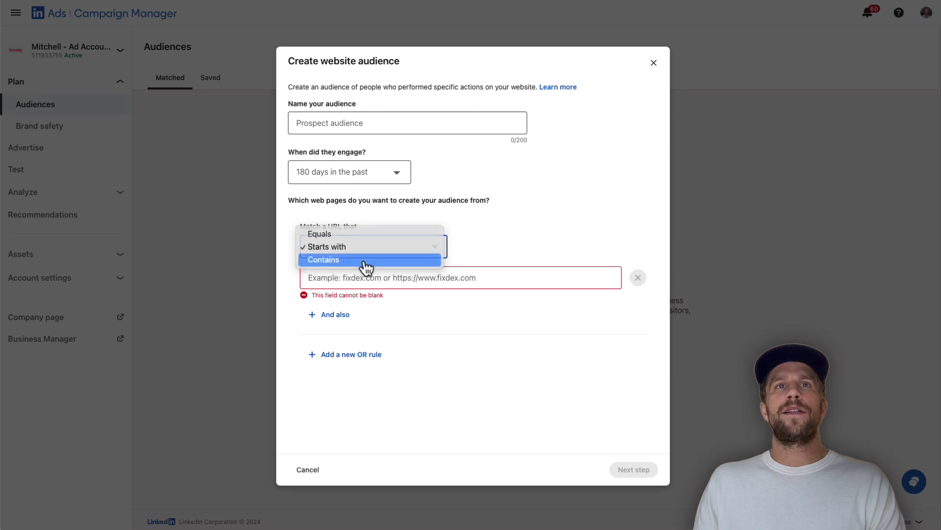
pyautogui.click(365, 262)
pyautogui.click(358, 277)
pyautogui.write('mit')
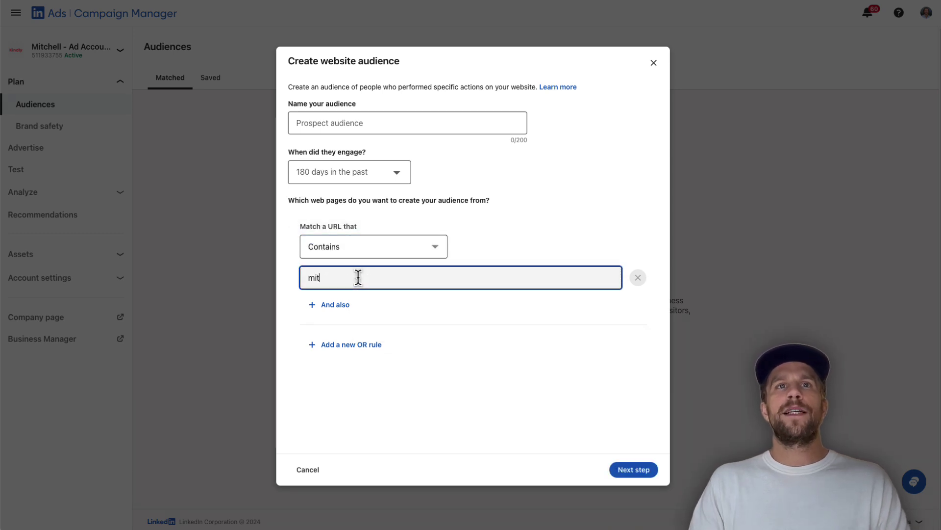
pyautogui.write('chellgould.com')
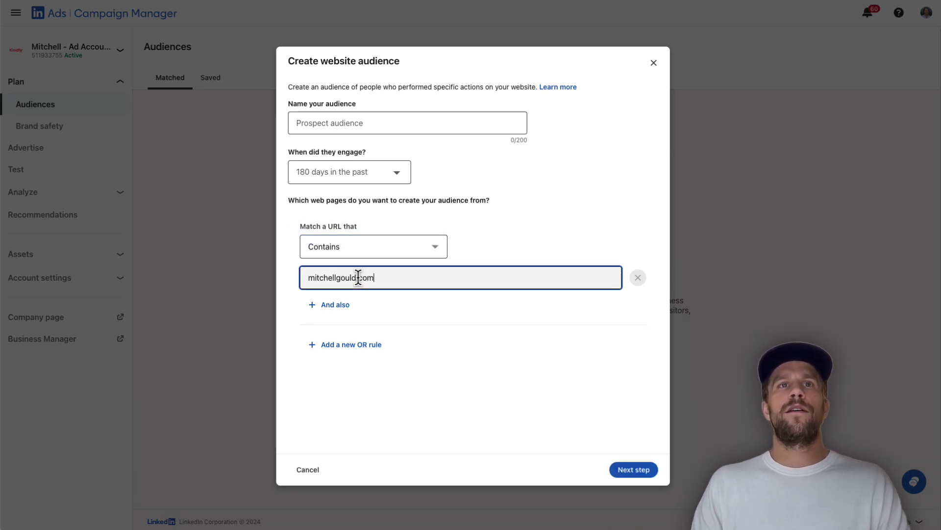
# Name the website audience "Website visitors - 180 days" and finish creating it.
pyautogui.click(447, 119)
pyautogui.write('Website visitors - 180 days')
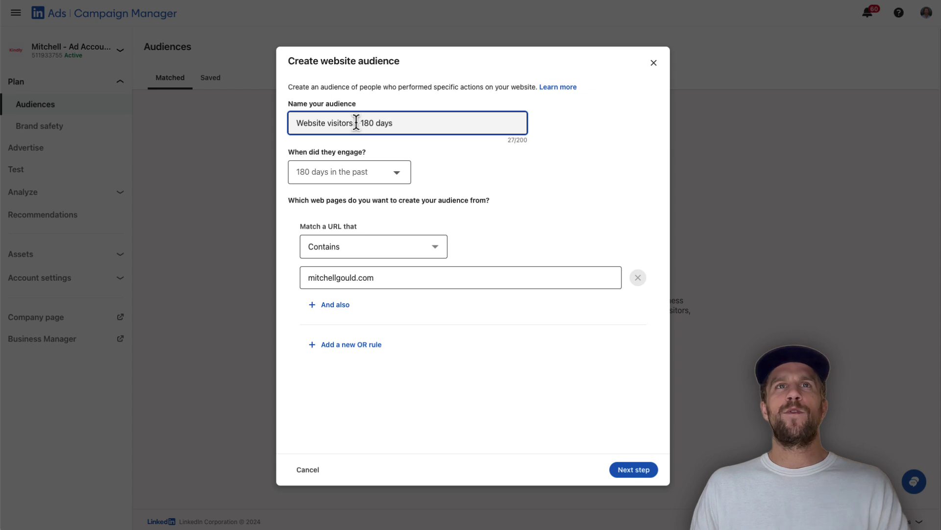
pyautogui.click(635, 470)
pyautogui.click(628, 439)
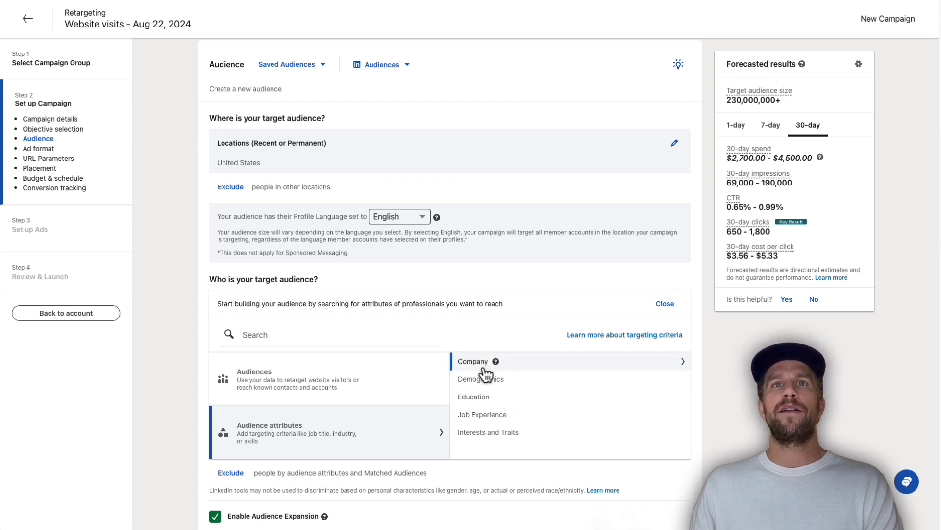
# Include the website retargeting audience "Website visitors - 180 days" in the Retargeting campaign's target audience and close the selection.
pyautogui.click(305, 385)
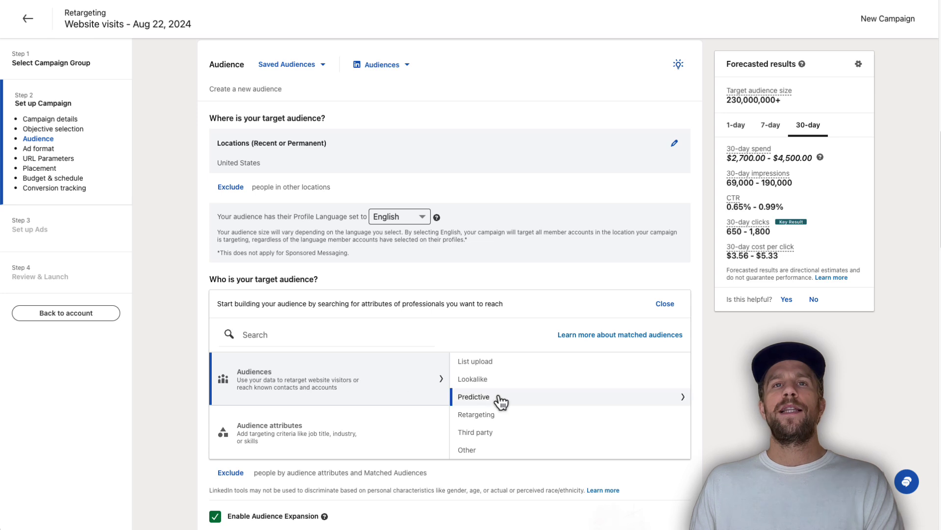
pyautogui.click(485, 363)
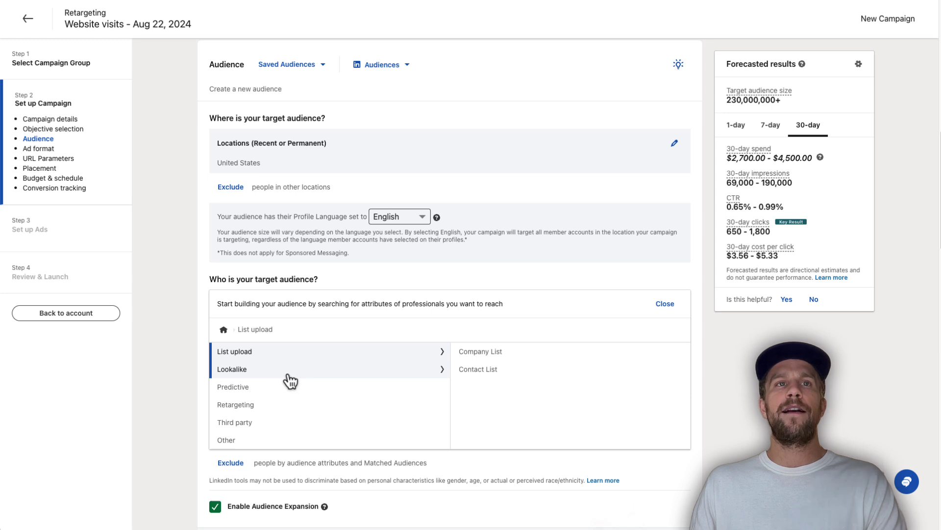
pyautogui.scroll(-1, 269, 387)
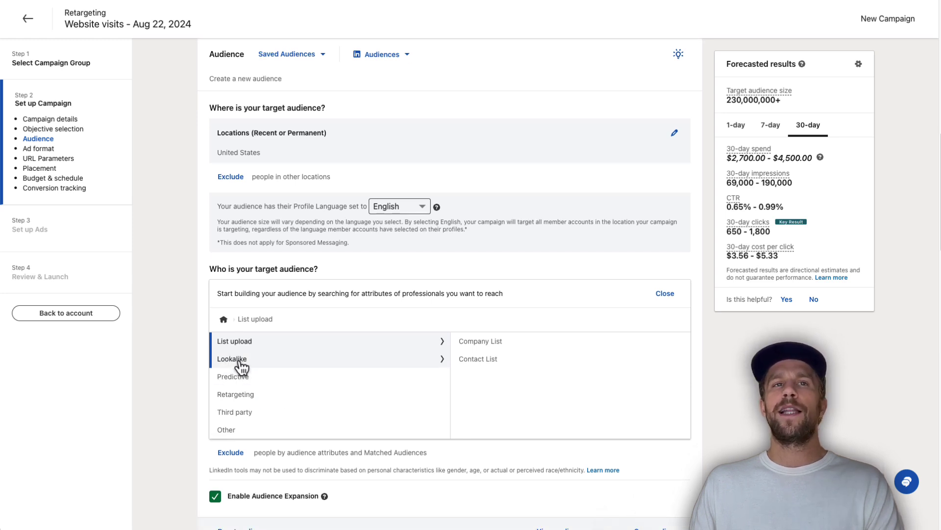
pyautogui.click(268, 404)
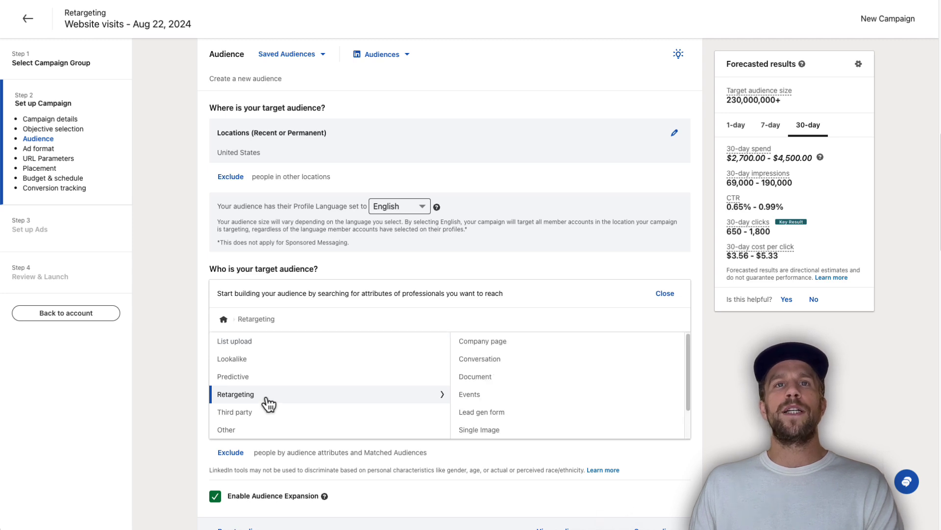
pyautogui.scroll(-2, 542, 407)
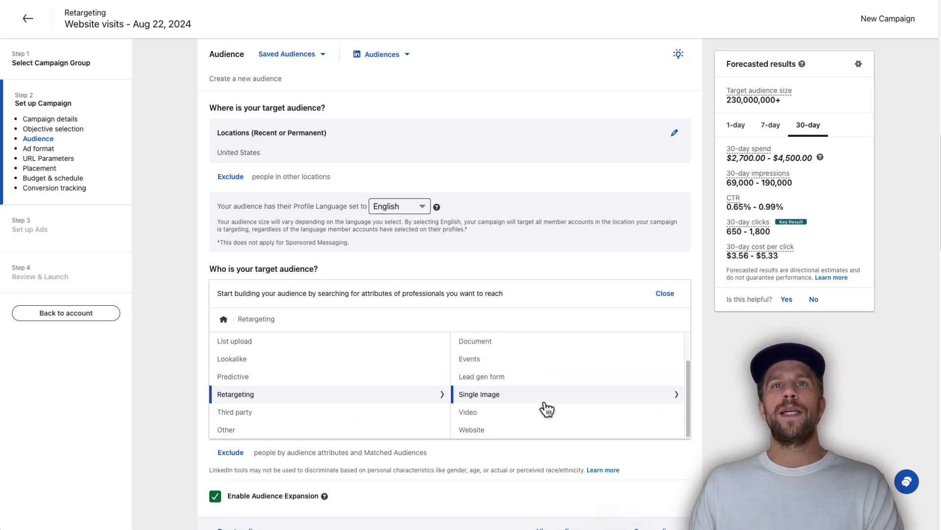
pyautogui.click(529, 436)
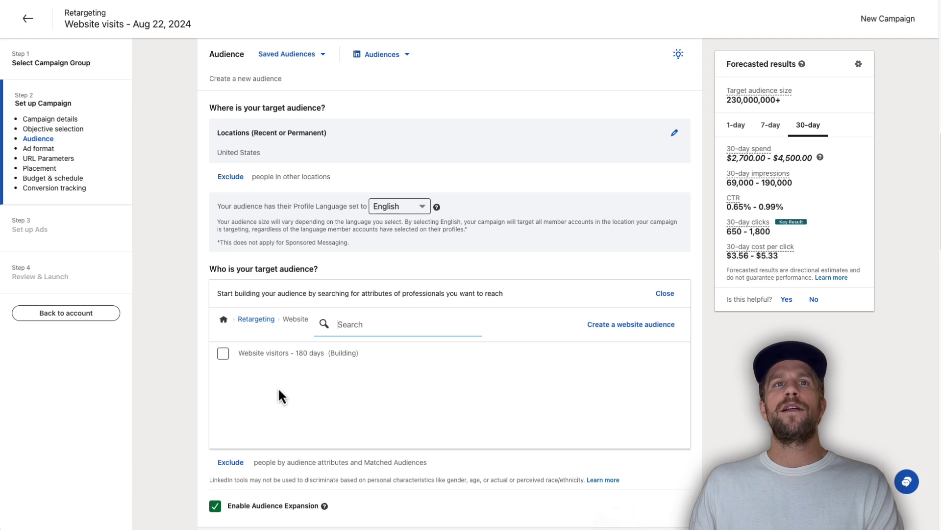
pyautogui.click(222, 355)
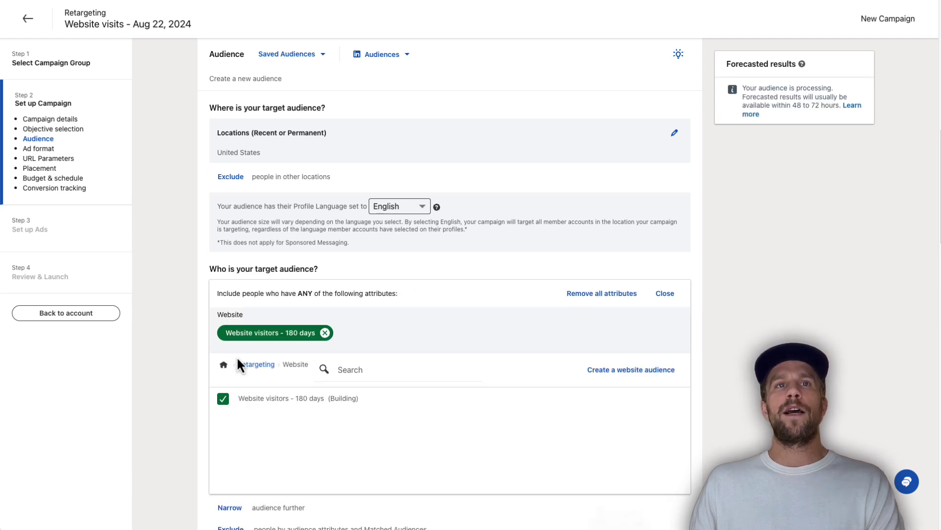
pyautogui.moveTo(672, 329)
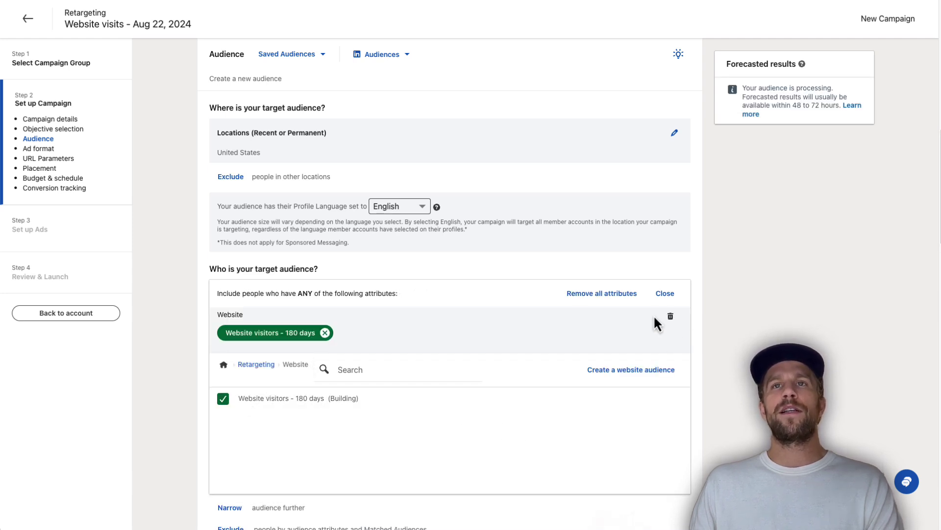
pyautogui.click(663, 295)
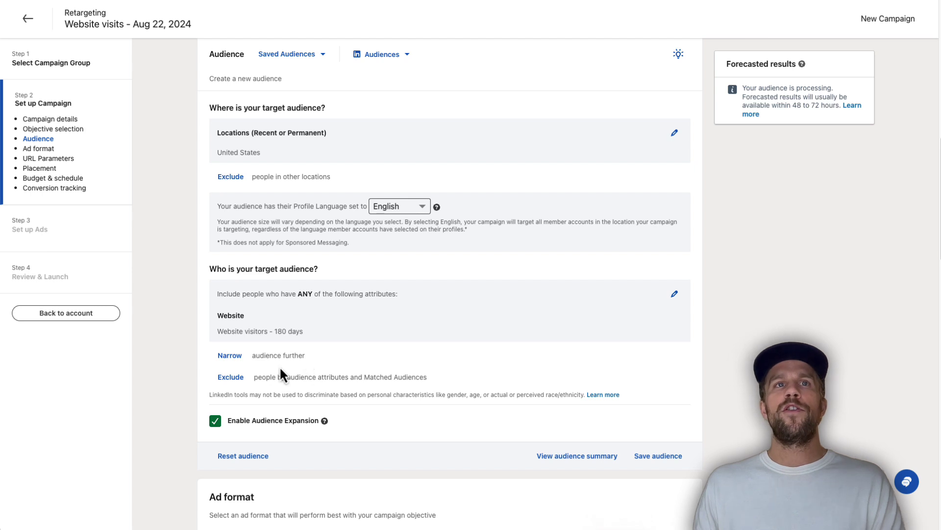
# Look through the Job Experience attributes offered for narrowing the audience further, without adding any.
pyautogui.click(234, 357)
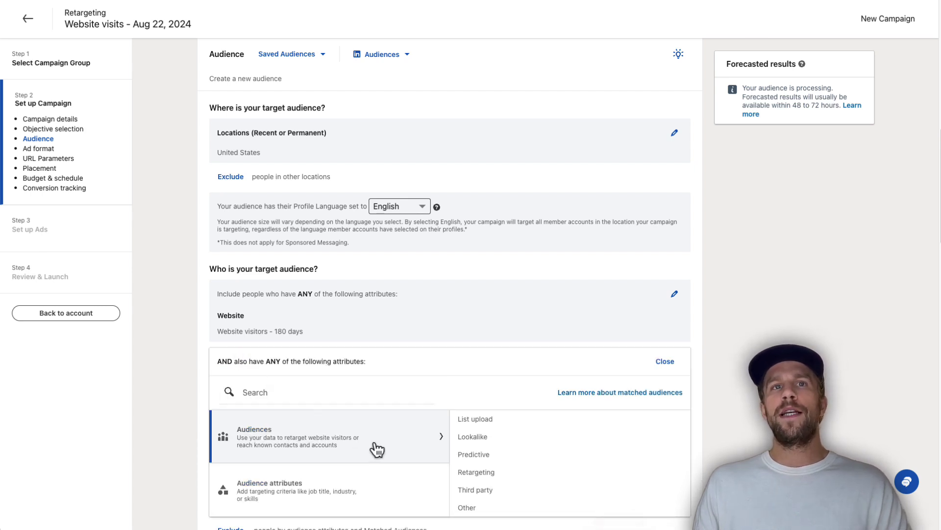
pyautogui.click(326, 490)
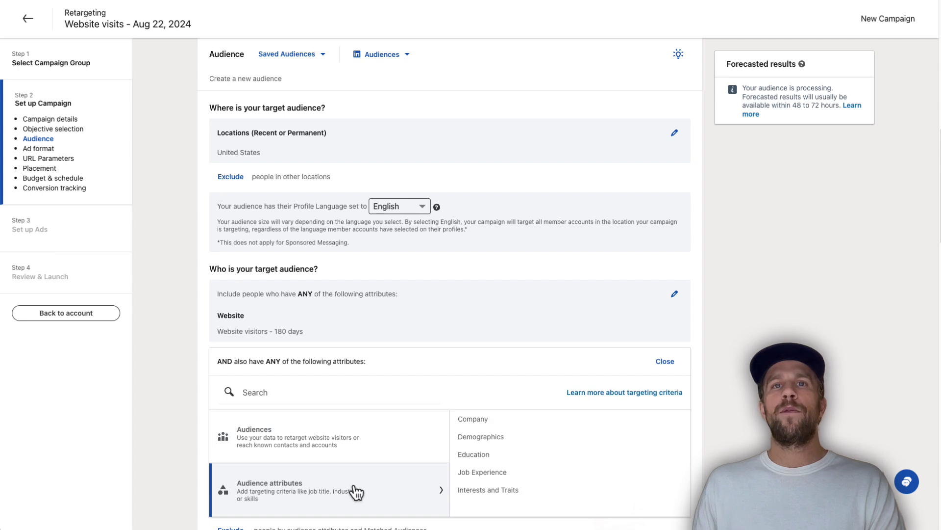
pyautogui.click(477, 476)
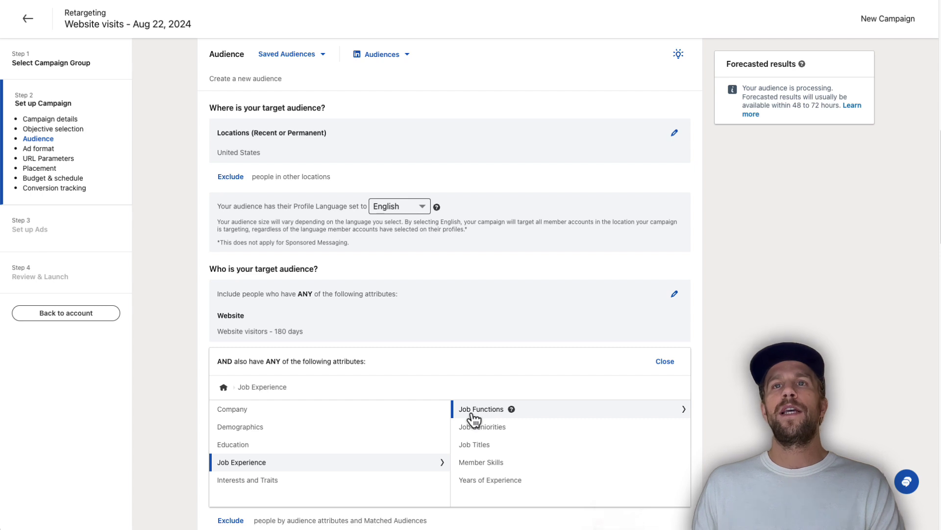
pyautogui.click(666, 362)
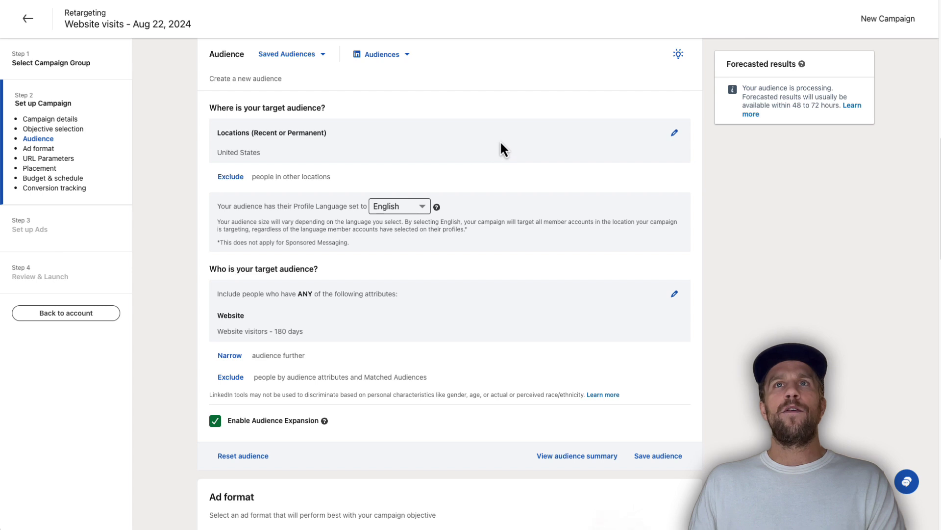
# Restrict the United States location targeting to permanent locations and turn off Audience Expansion.
pyautogui.click(673, 140)
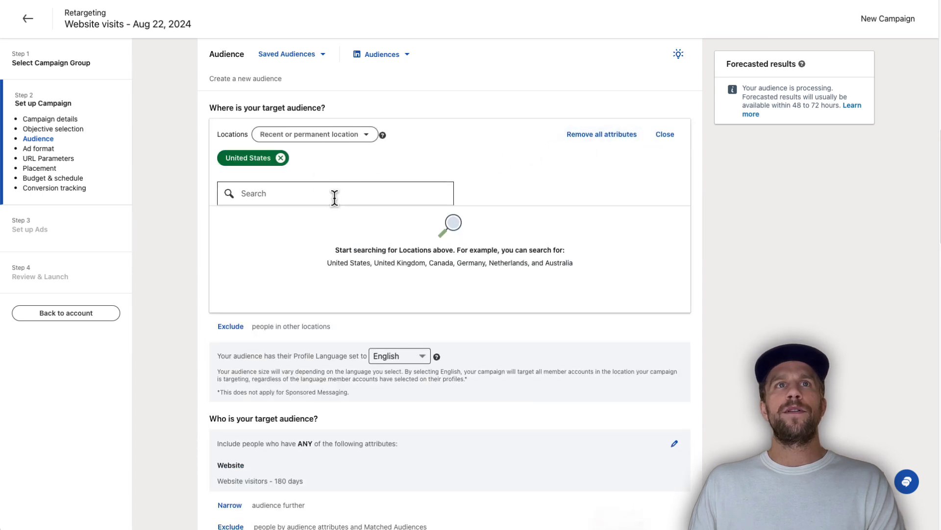
pyautogui.click(328, 137)
pyautogui.click(216, 195)
pyautogui.click(669, 138)
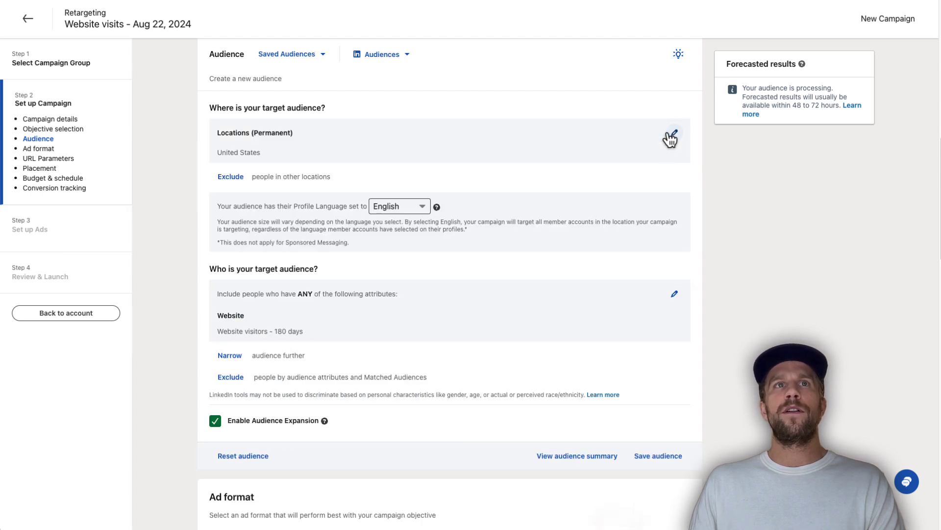
pyautogui.click(215, 421)
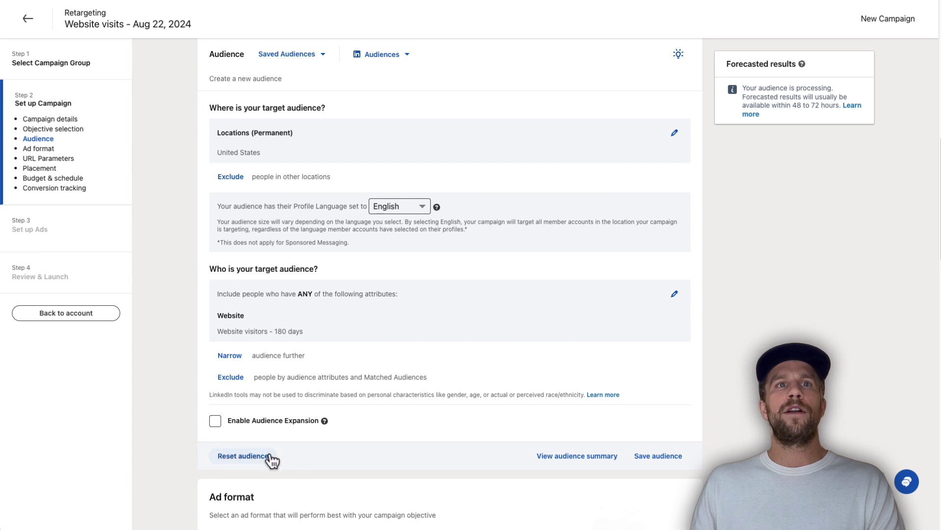
pyautogui.scroll(1, 321, 394)
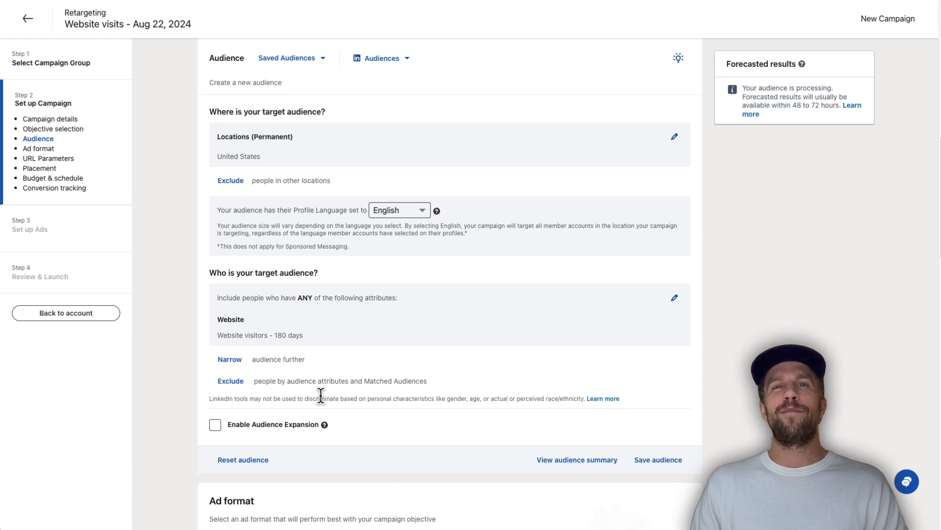
pyautogui.scroll(1, 320, 394)
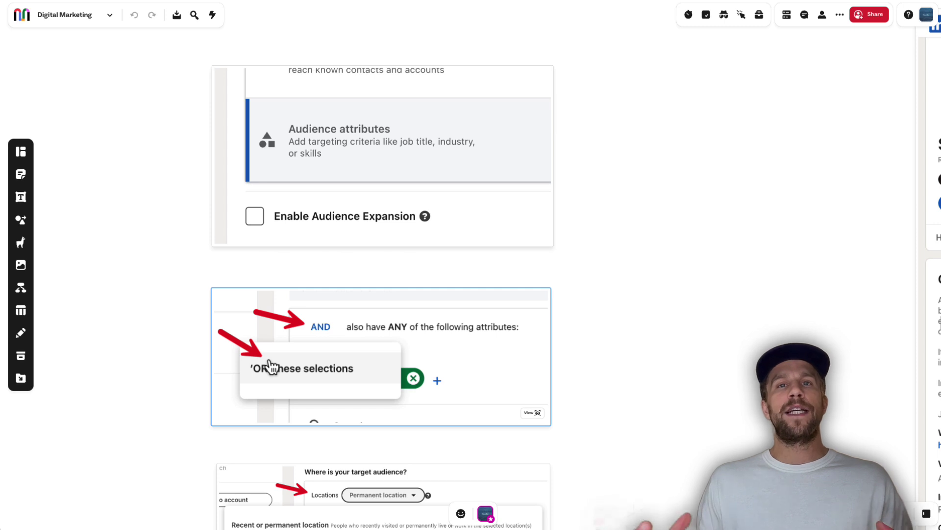
# Review the Digital Marketing board's targeting tips on AND/OR attribute selections and permanent location in Mural.
pyautogui.scroll(-3, 273, 381)
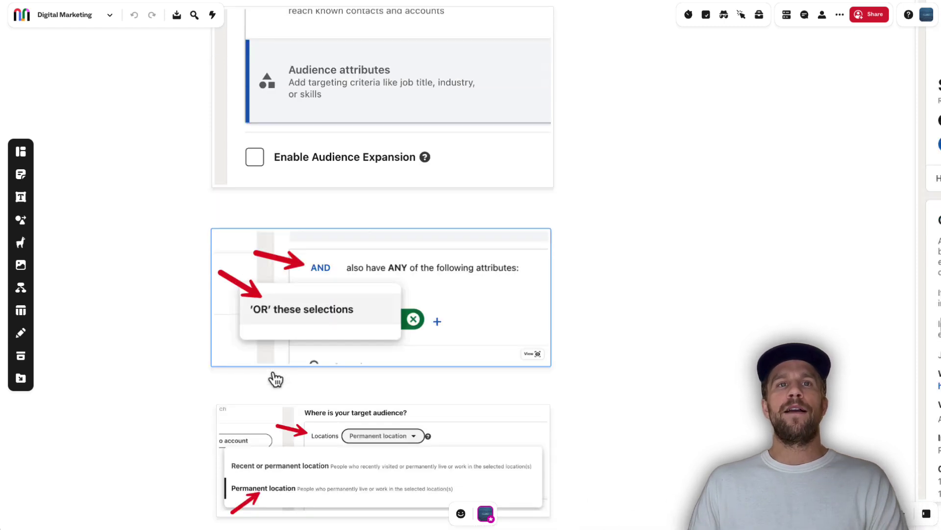
pyautogui.scroll(-2, 275, 381)
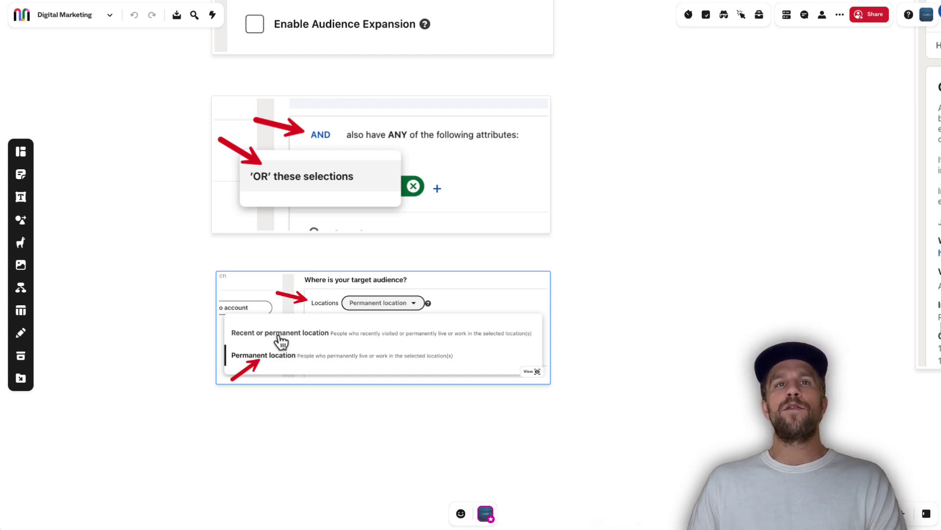
pyautogui.scroll(1, 339, 358)
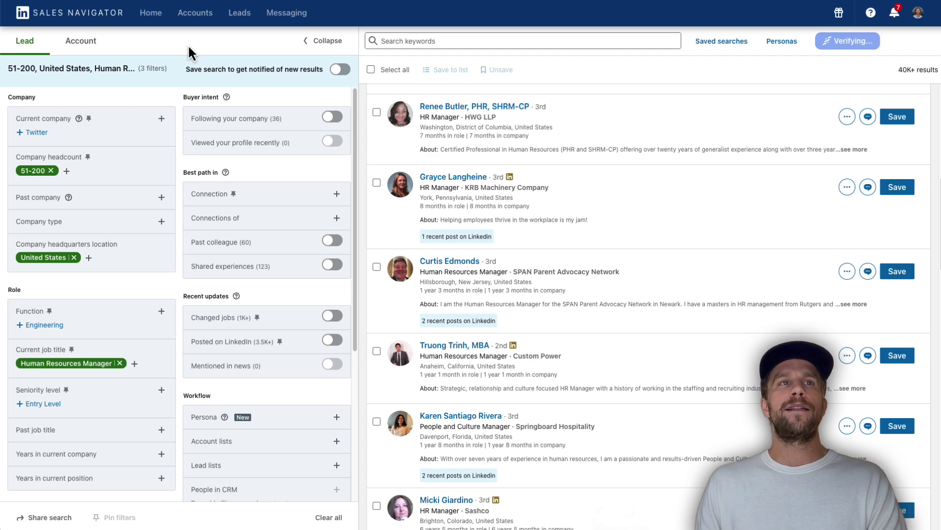
# Examine the lead search filters and the listed leads at United States companies with 51-200 employees in Sales Navigator.
pyautogui.click(78, 43)
pyautogui.click(39, 47)
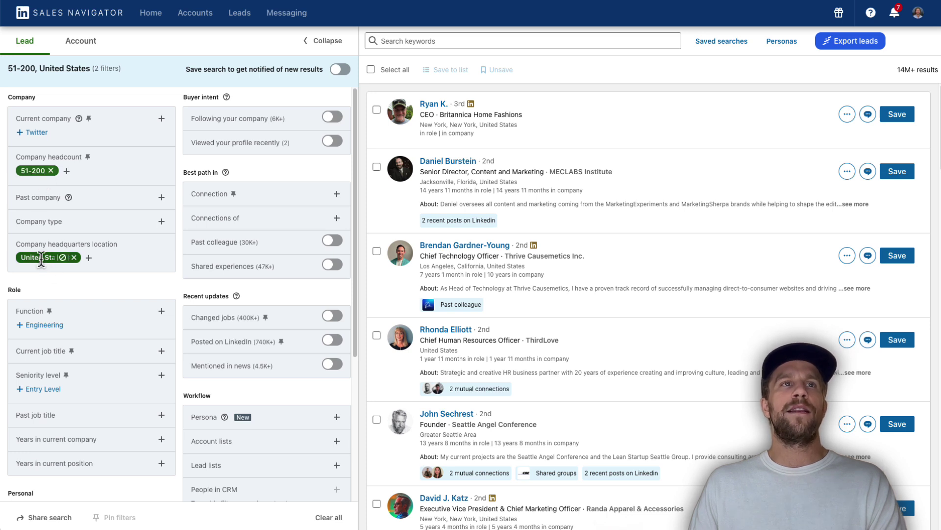
pyautogui.scroll(-2, 73, 274)
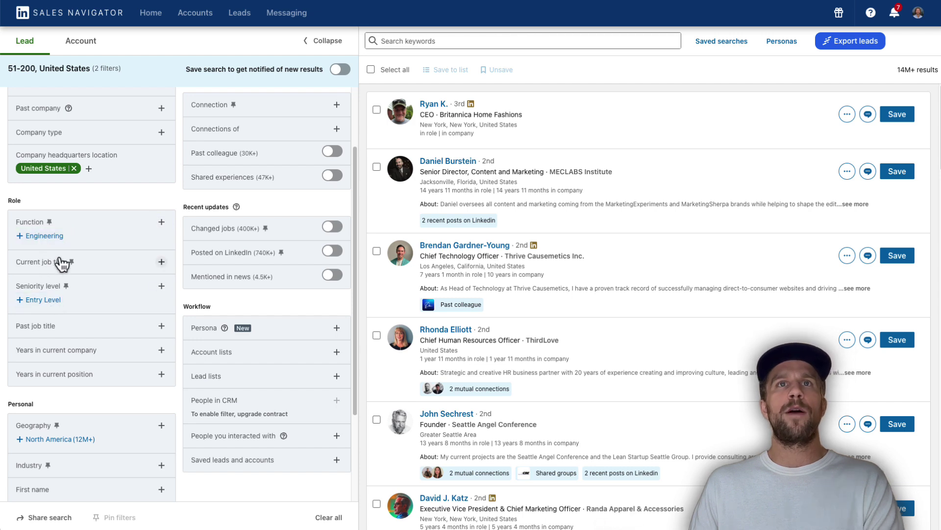
pyautogui.scroll(-9, 524, 193)
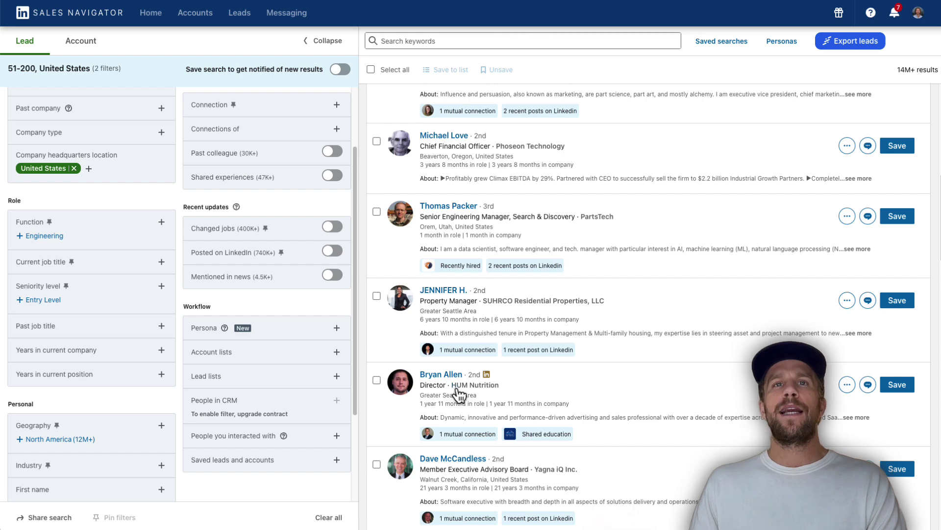
pyautogui.scroll(-1, 471, 373)
pyautogui.scroll(-1, 472, 373)
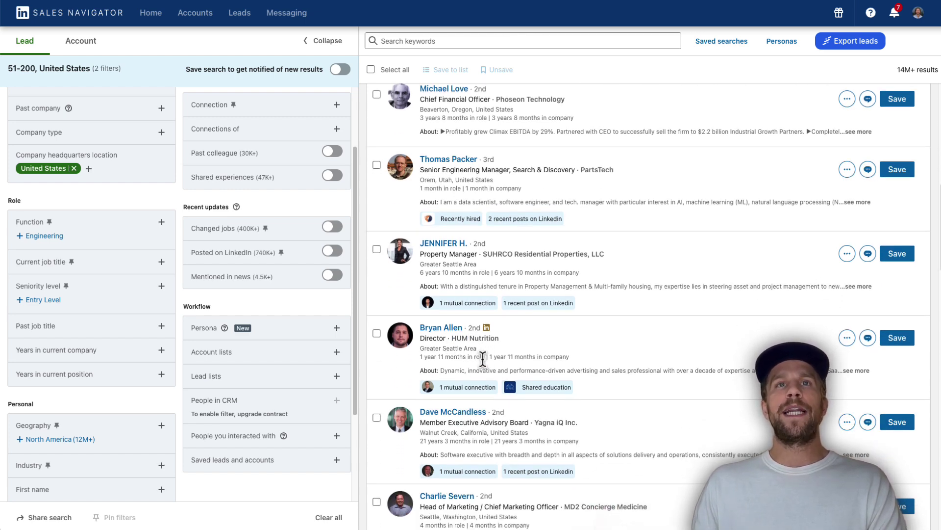
pyautogui.scroll(-3, 616, 333)
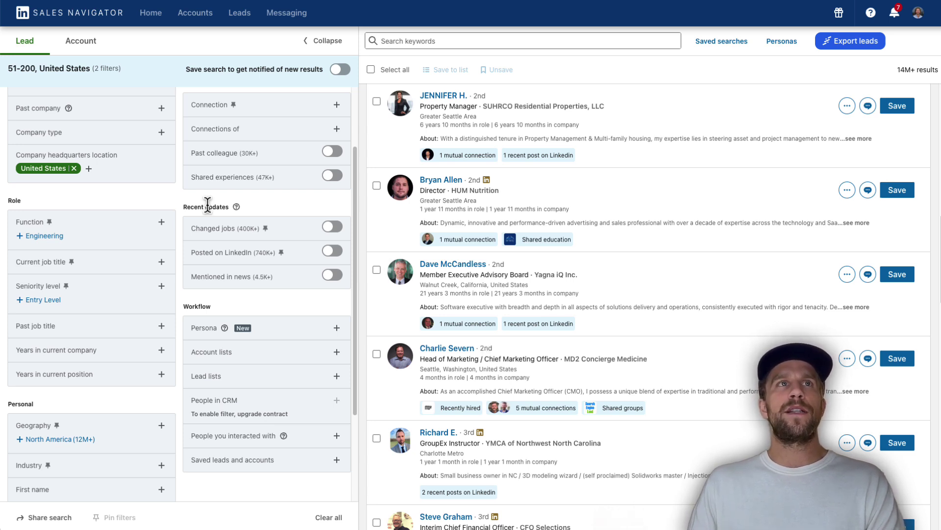
pyautogui.scroll(3, 151, 255)
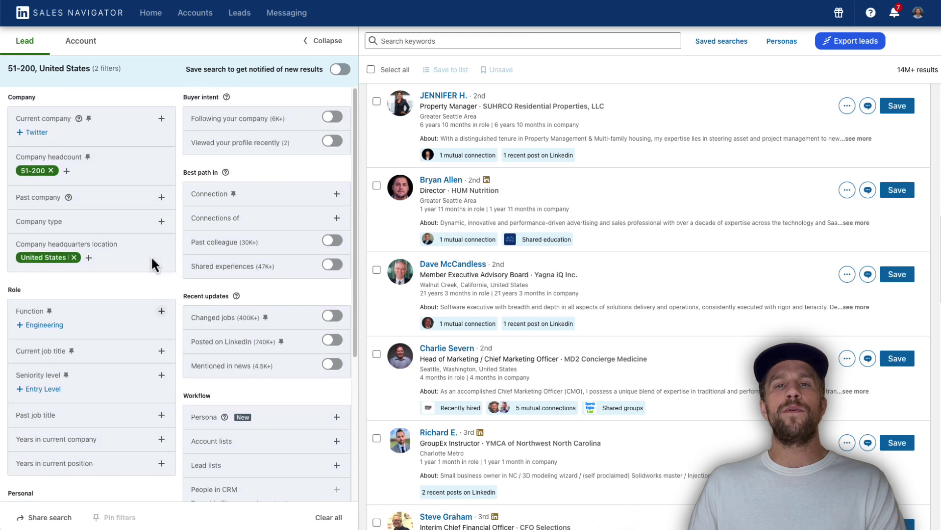